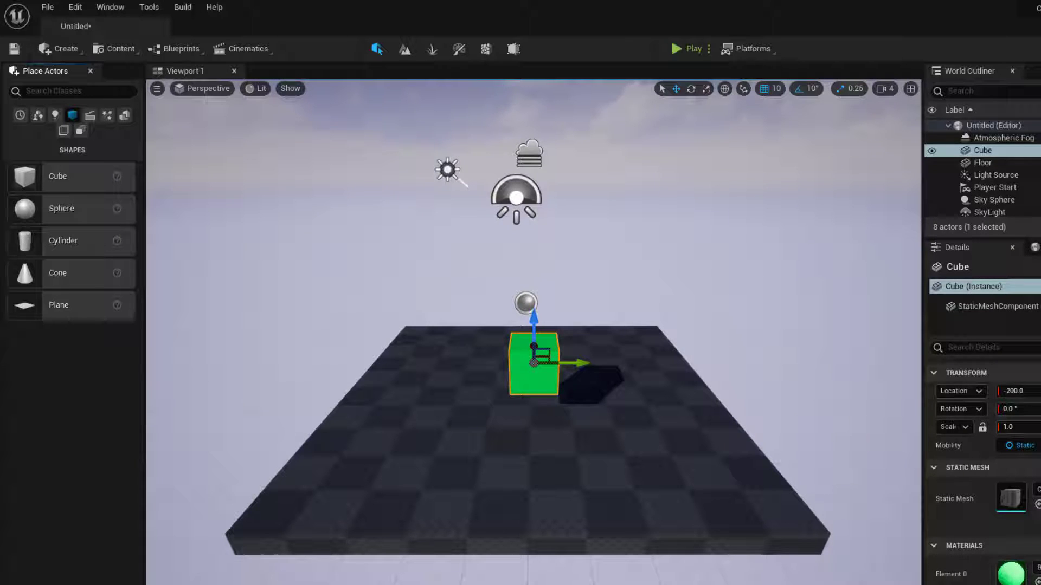
# - Move the Player Start off the floor's edge to X -700 and raise it above floor level
pyautogui.click(775, 460)
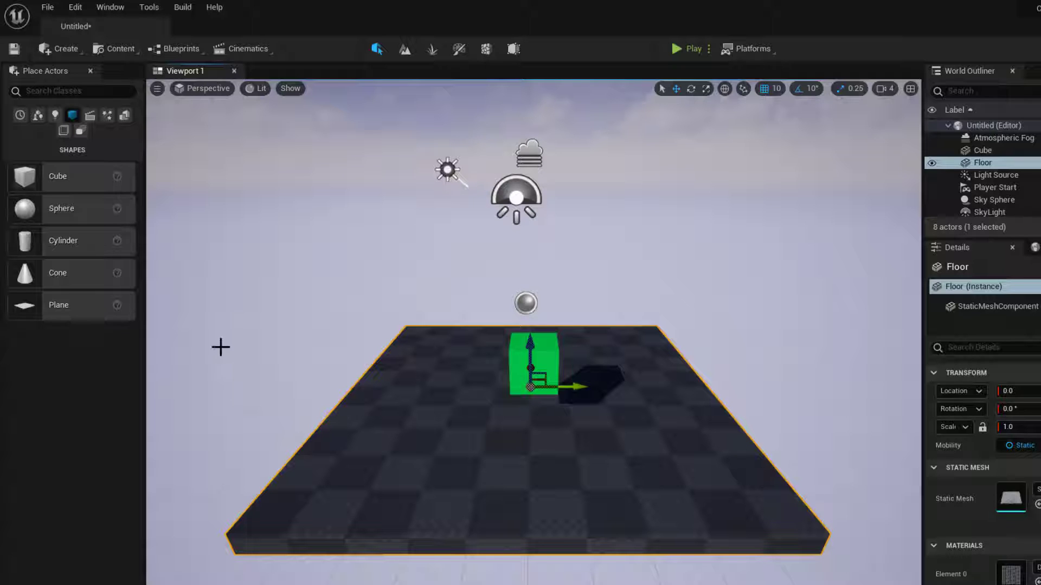
pyautogui.moveTo(453, 396)
pyautogui.mouseDown(button='right')
pyautogui.moveTo(353, 386)
pyautogui.moveTo(433, 390)
pyautogui.mouseUp(button='right')
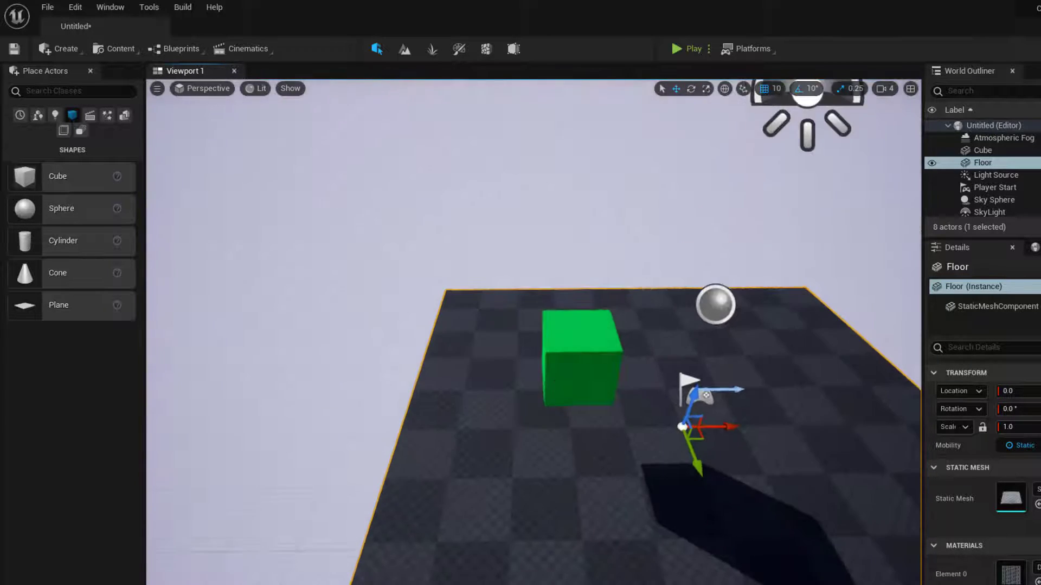
pyautogui.click(999, 190)
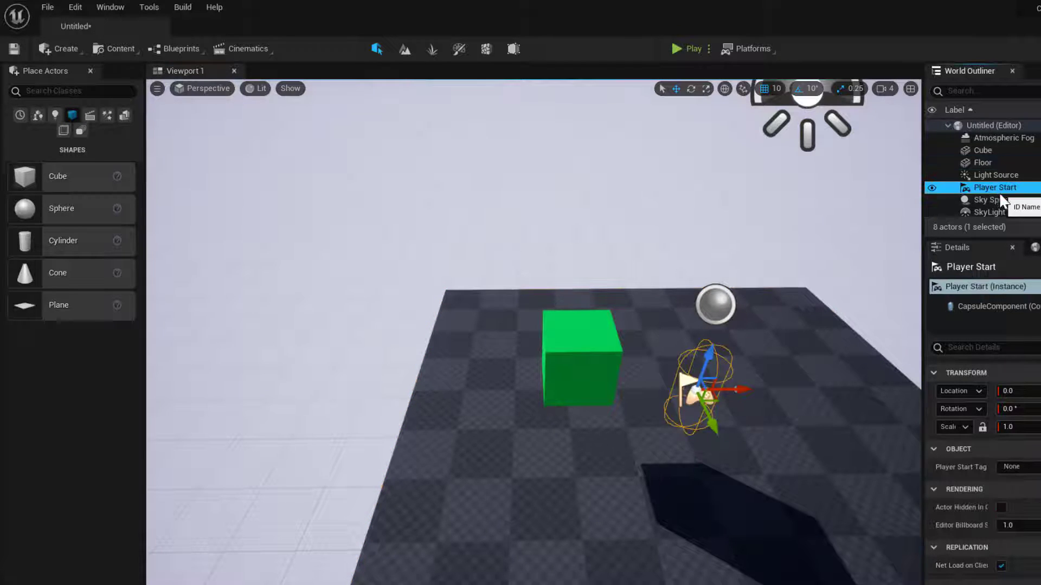
pyautogui.moveTo(729, 389); pyautogui.dragTo(295, 392)
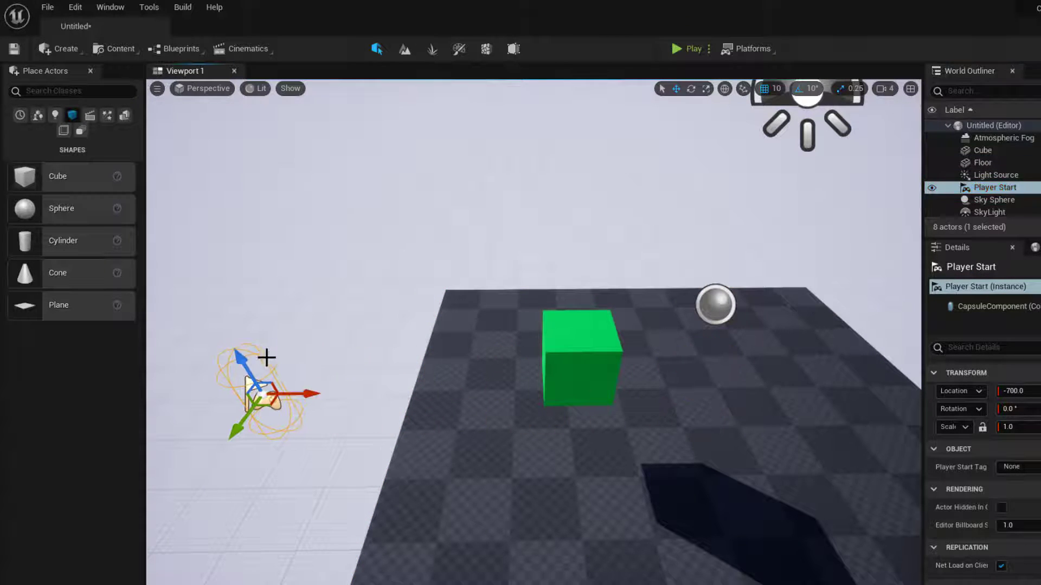
pyautogui.moveTo(267, 357); pyautogui.dragTo(225, 167)
pyautogui.moveTo(270, 376); pyautogui.dragTo(439, 332, button='right')
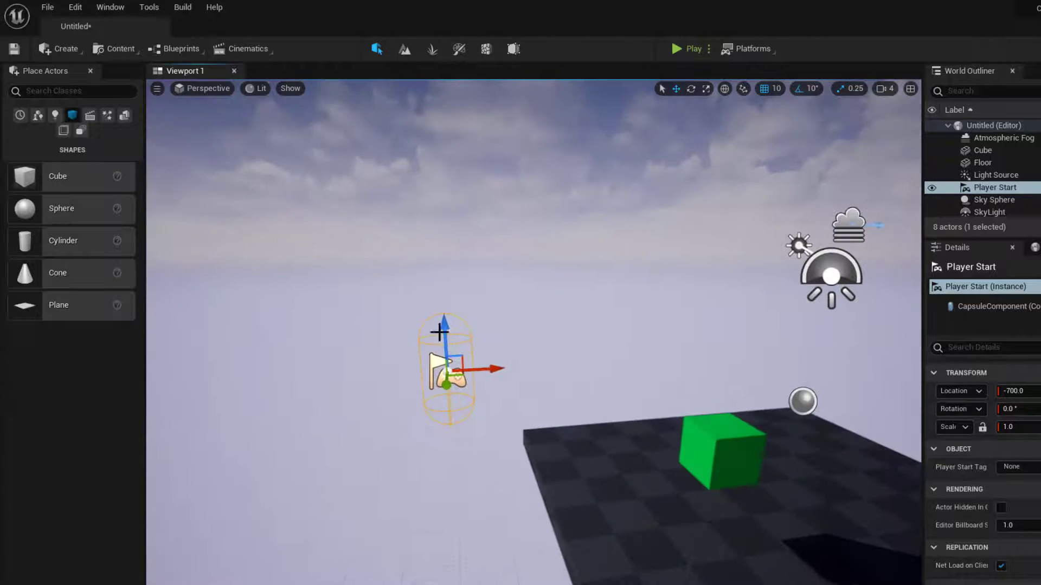
# - Rotate the Player Start to -20° on the Y axis and raise it to a height of about 502
pyautogui.click(692, 91)
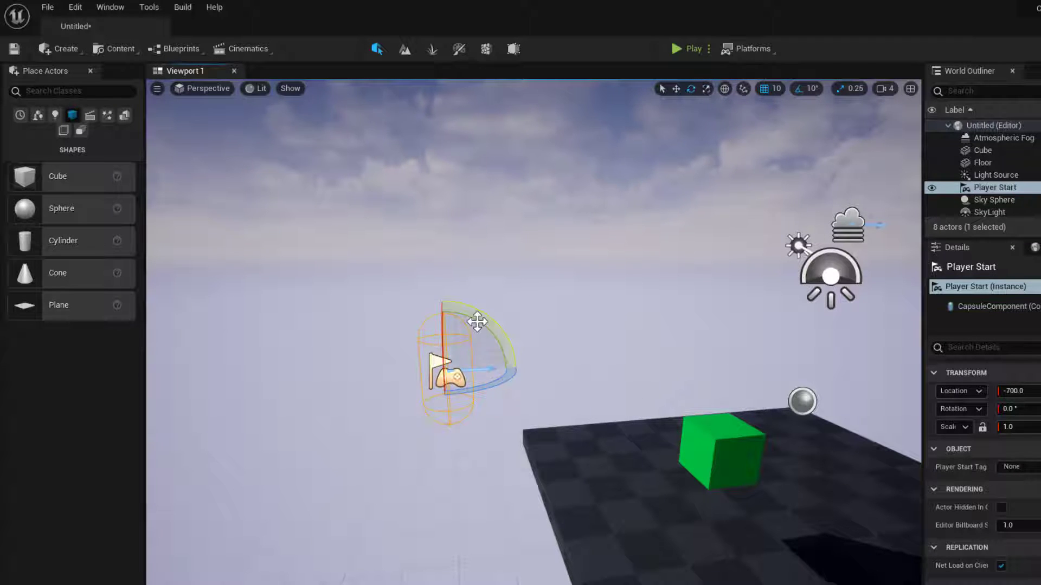
pyautogui.moveTo(476, 320); pyautogui.dragTo(516, 390)
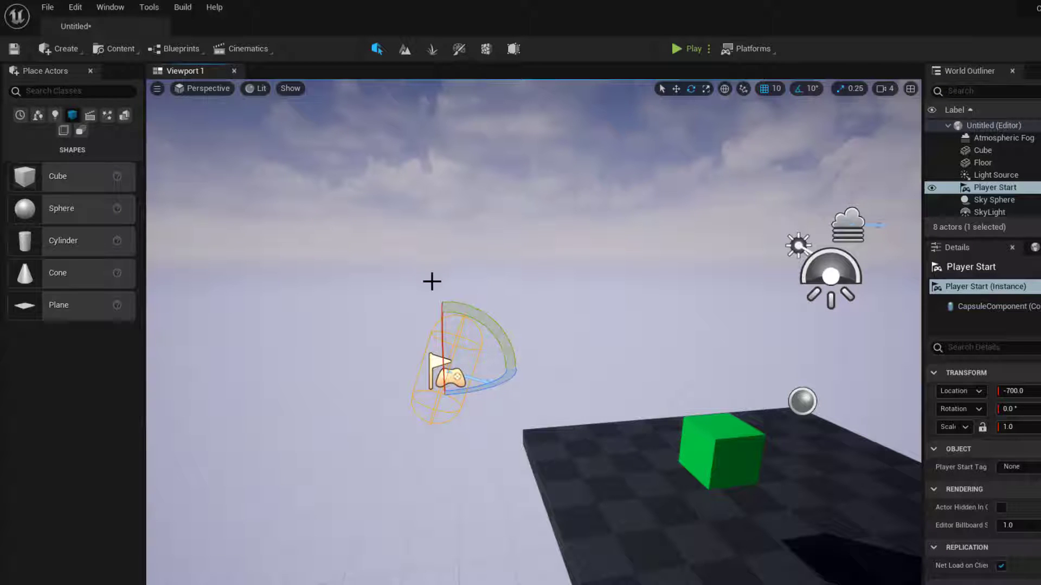
pyautogui.click(676, 89)
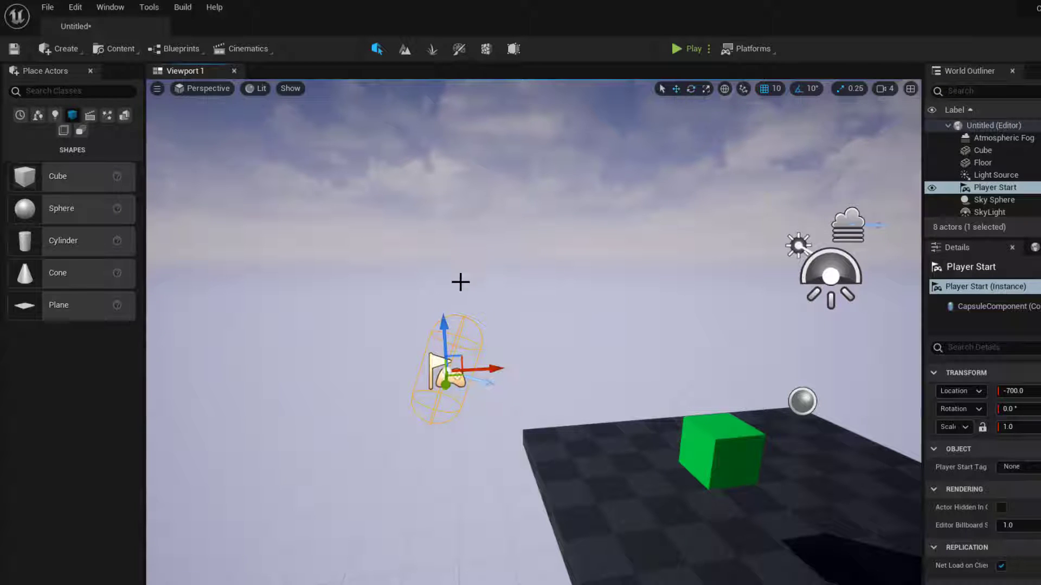
pyautogui.moveTo(445, 317); pyautogui.dragTo(405, 227)
# - Play the level to check the starting view of the cube, and stop the session
pyautogui.click(692, 48)
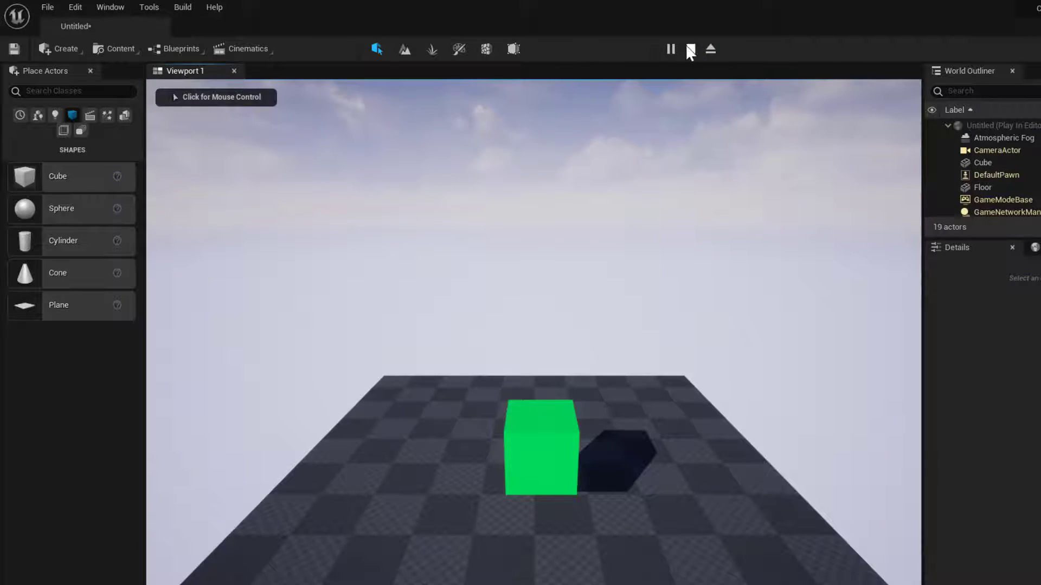
pyautogui.click(688, 49)
pyautogui.keyDown('alt'); pyautogui.moveTo(534, 326); pyautogui.dragTo(384, 477); pyautogui.keyUp('alt')
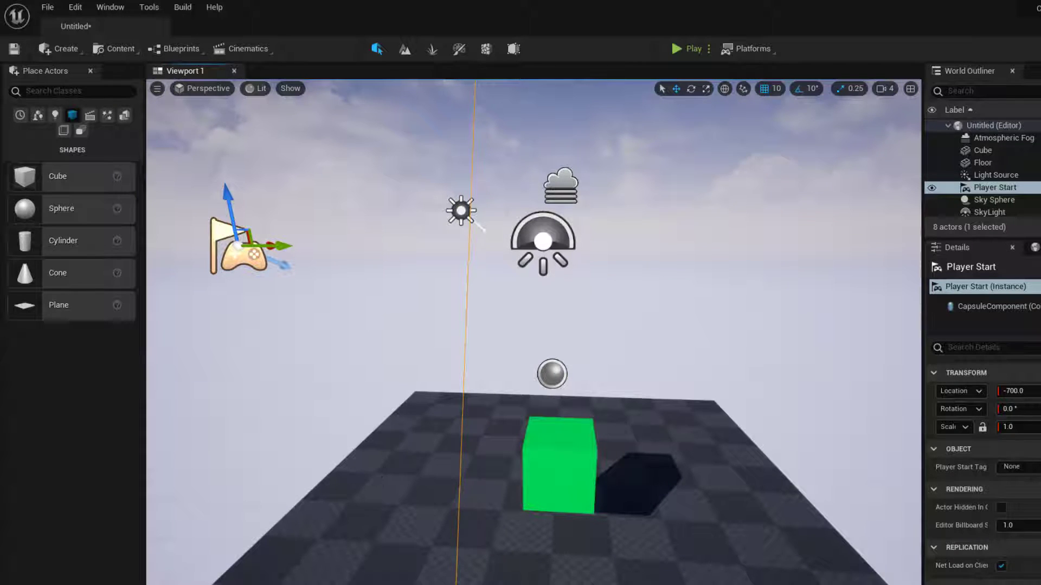
# - Create a new material named M_cube in the project's Content folder
pyautogui.hotkey('ctrl', 'space')
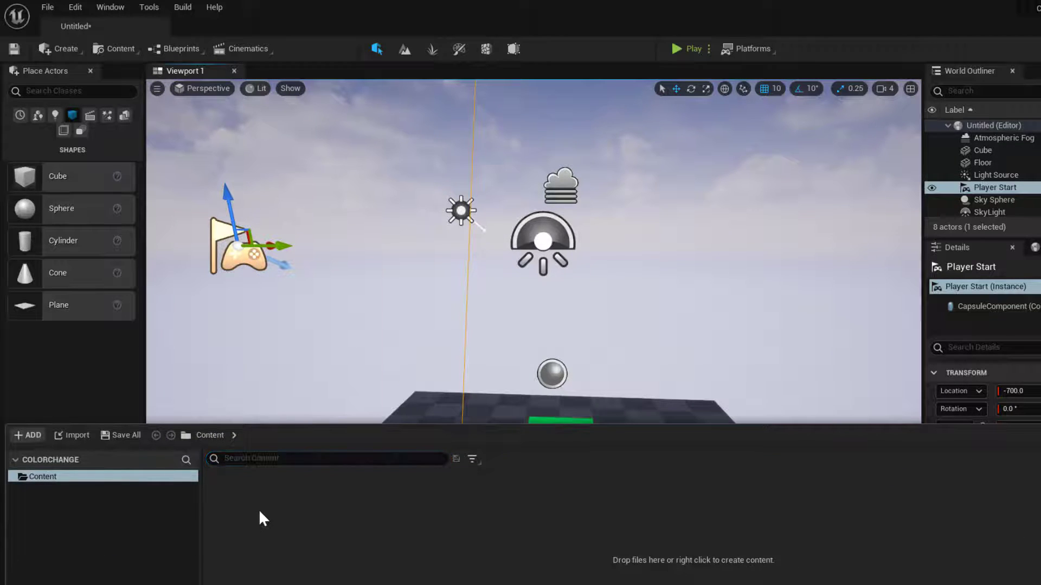
pyautogui.rightClick(259, 510)
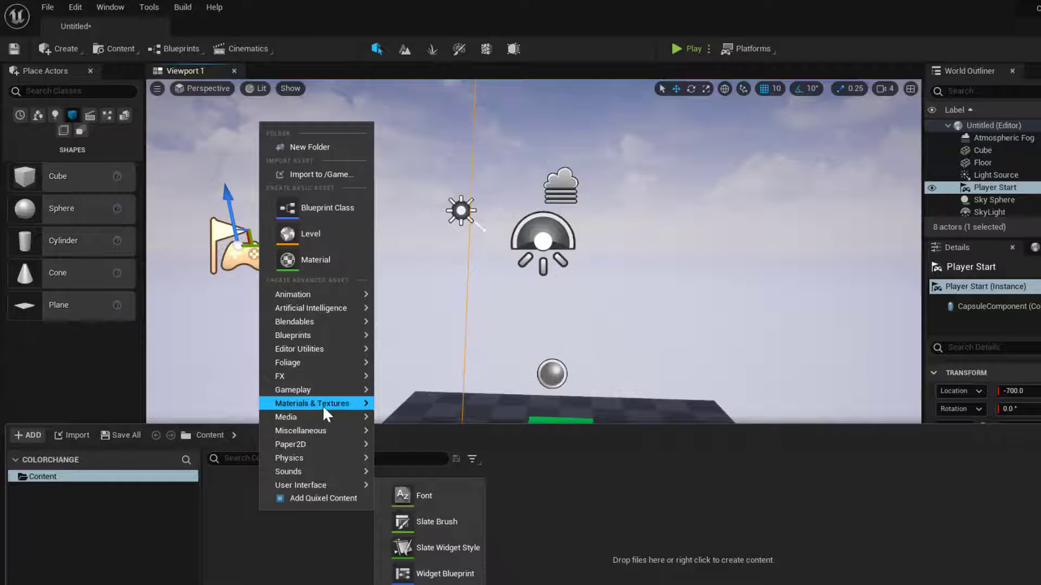
pyautogui.moveTo(336, 403)
pyautogui.click(447, 337)
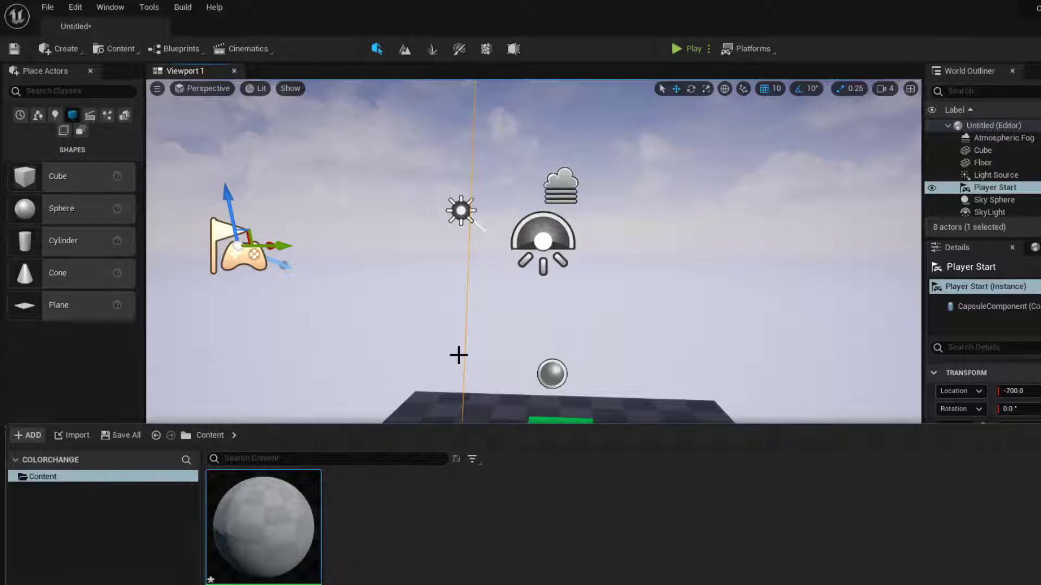
# - Assign the M_cube material to Element 0 of the cube in place of BasicShapeMaterial
pyautogui.moveTo(598, 356); pyautogui.dragTo(599, 407, button='right')
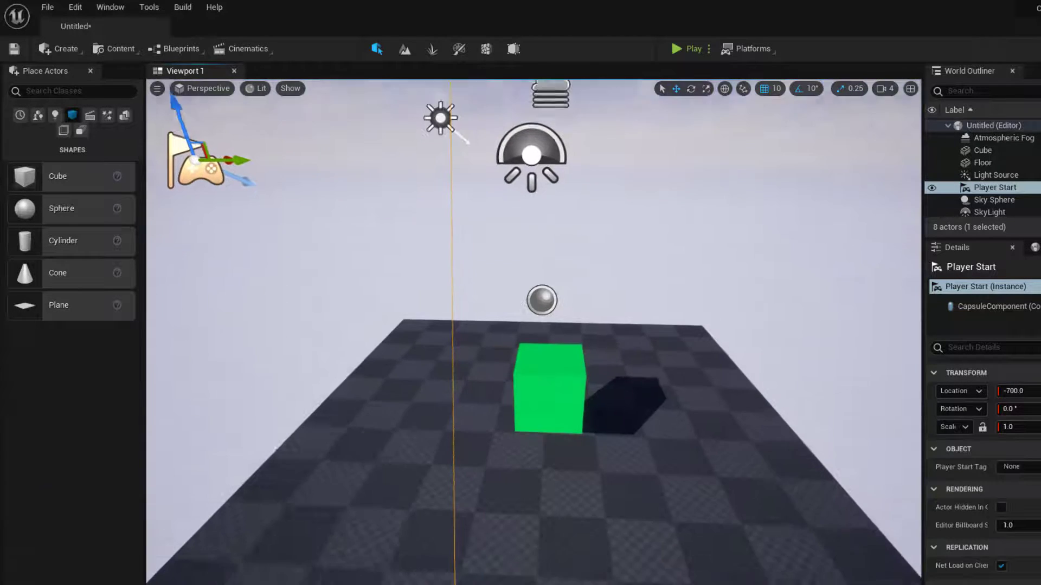
pyautogui.scroll(3, 262, 556)
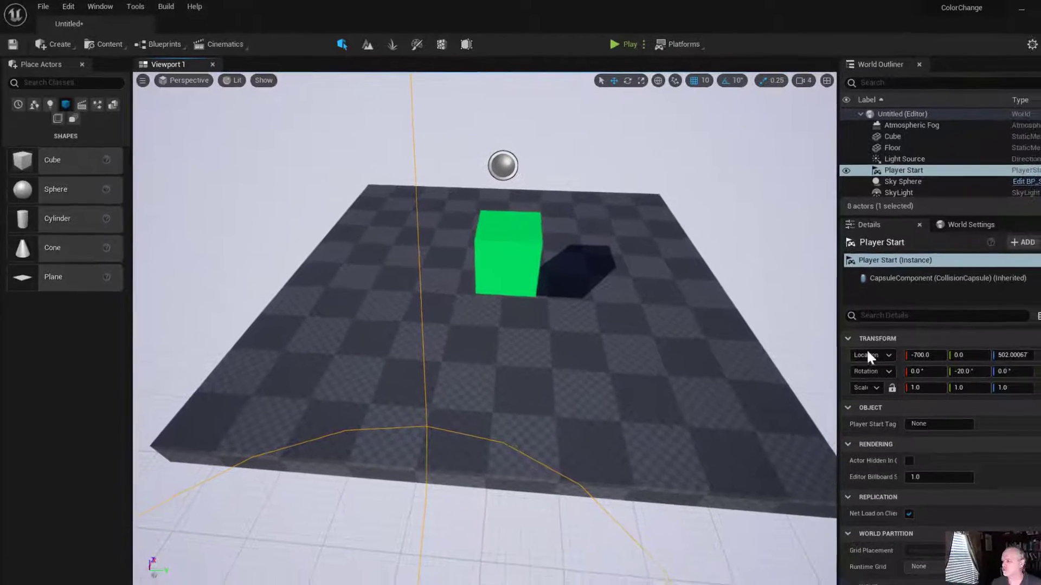
pyautogui.click(526, 258)
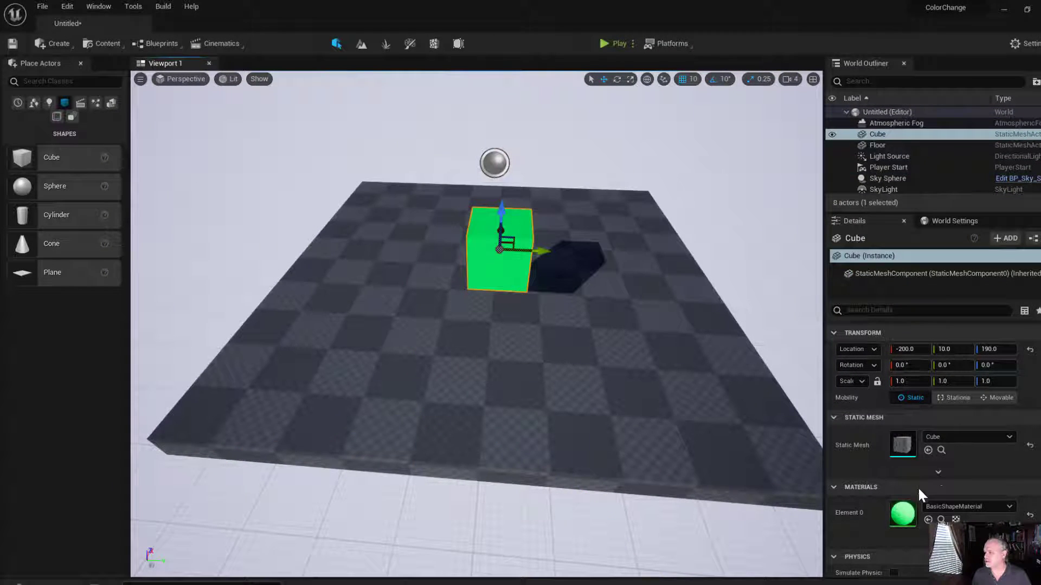
pyautogui.click(1000, 506)
pyautogui.click(960, 360)
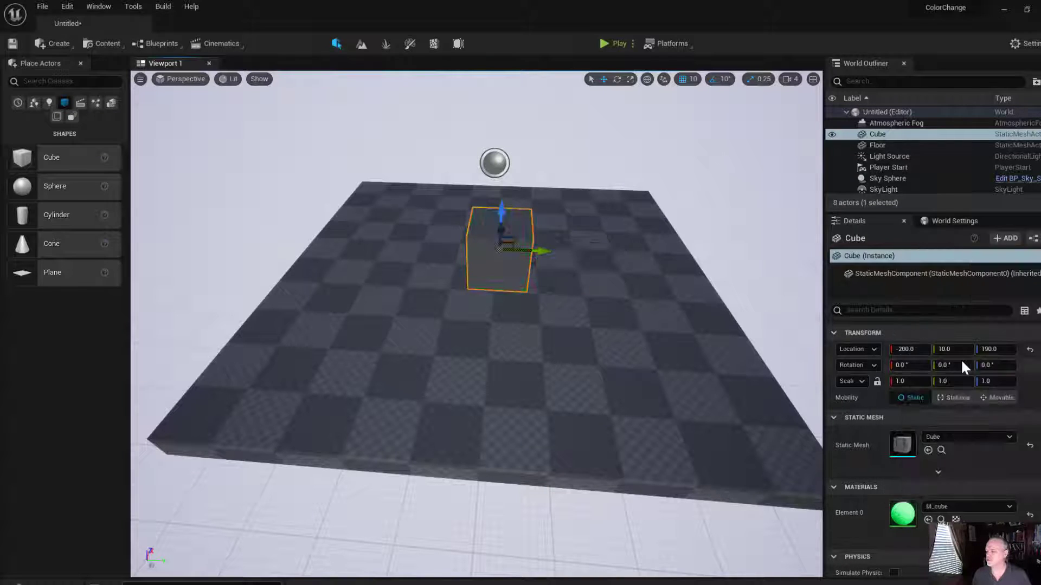
# - Open M_cube in the Material Editor, add a Constant3Vector node and connect its output to Base Color
pyautogui.moveTo(662, 406); pyautogui.dragTo(789, 493, button='right')
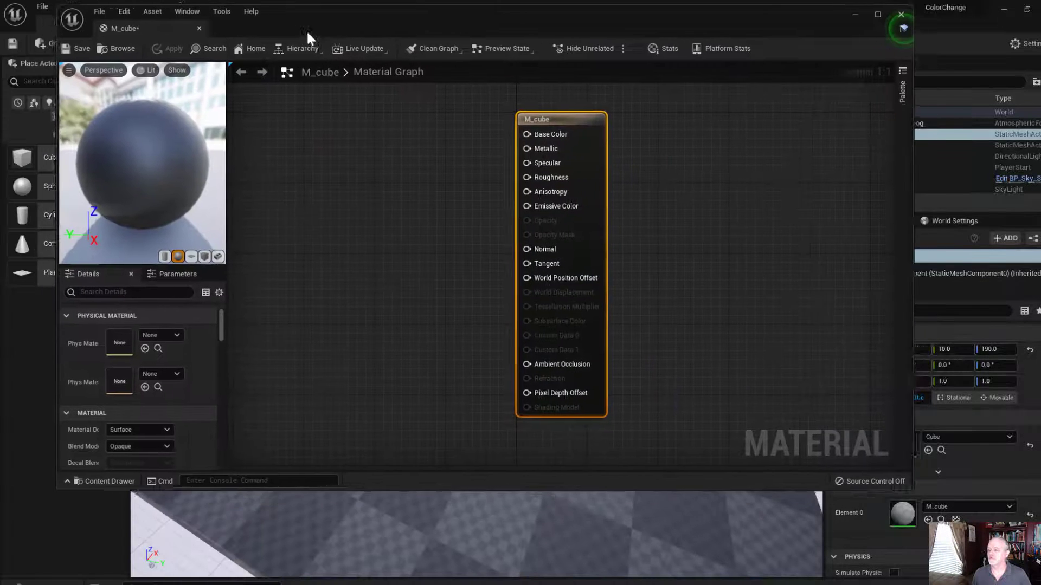
pyautogui.moveTo(307, 30); pyautogui.dragTo(348, 46)
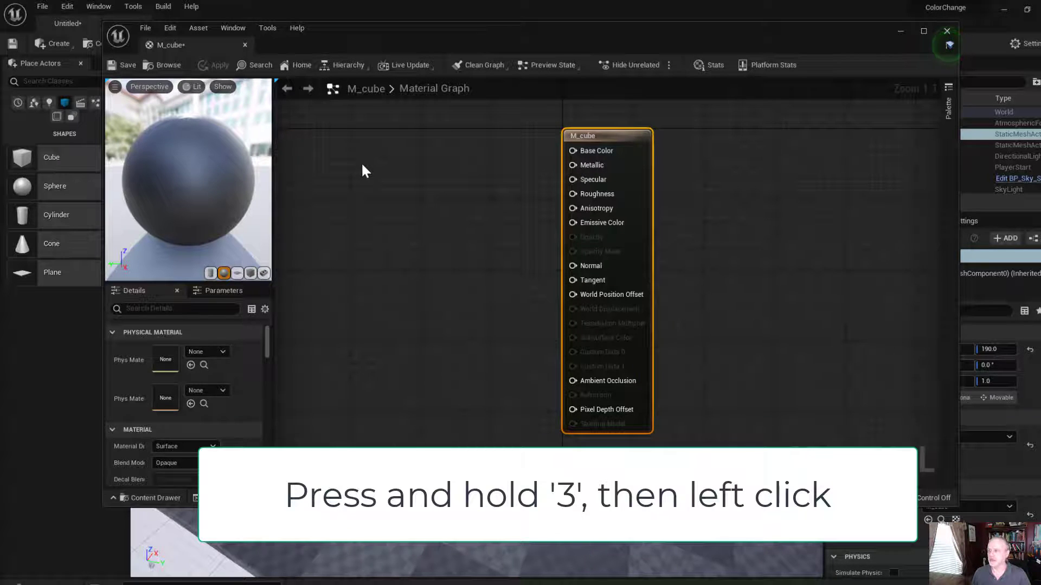
pyautogui.click(364, 169)
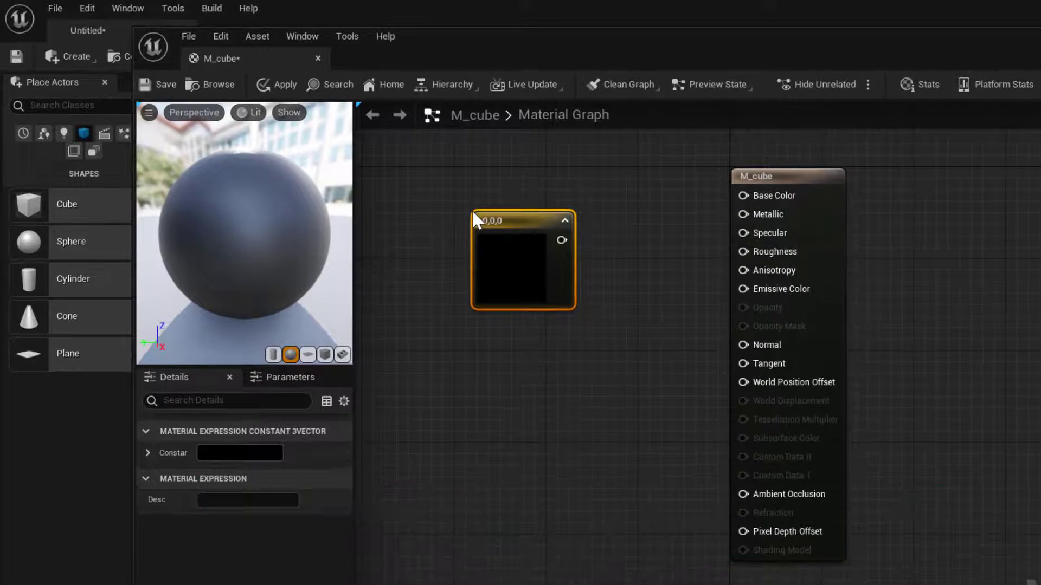
pyautogui.moveTo(528, 222); pyautogui.dragTo(741, 194)
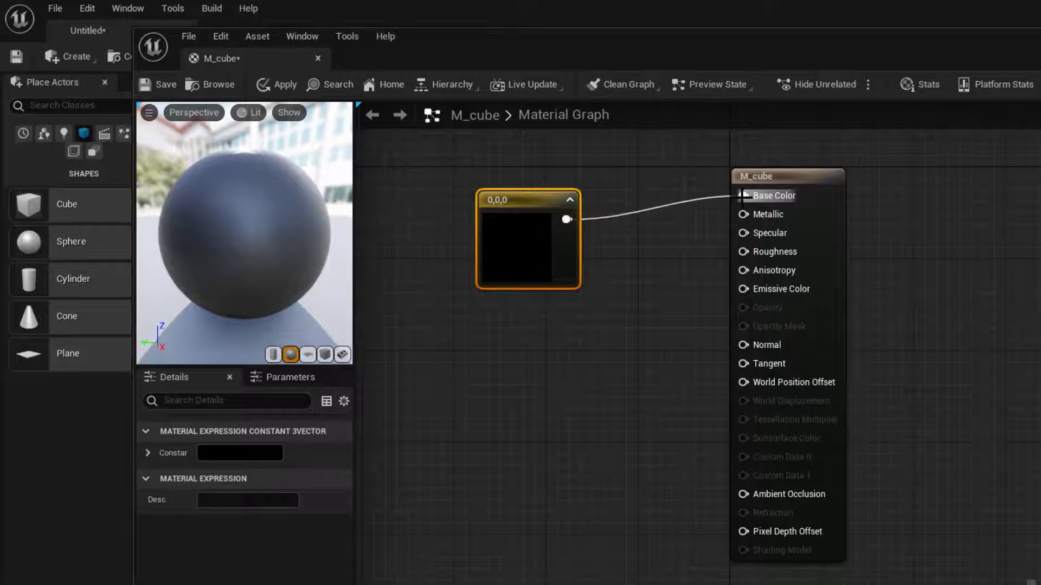
pyautogui.doubleClick(517, 259)
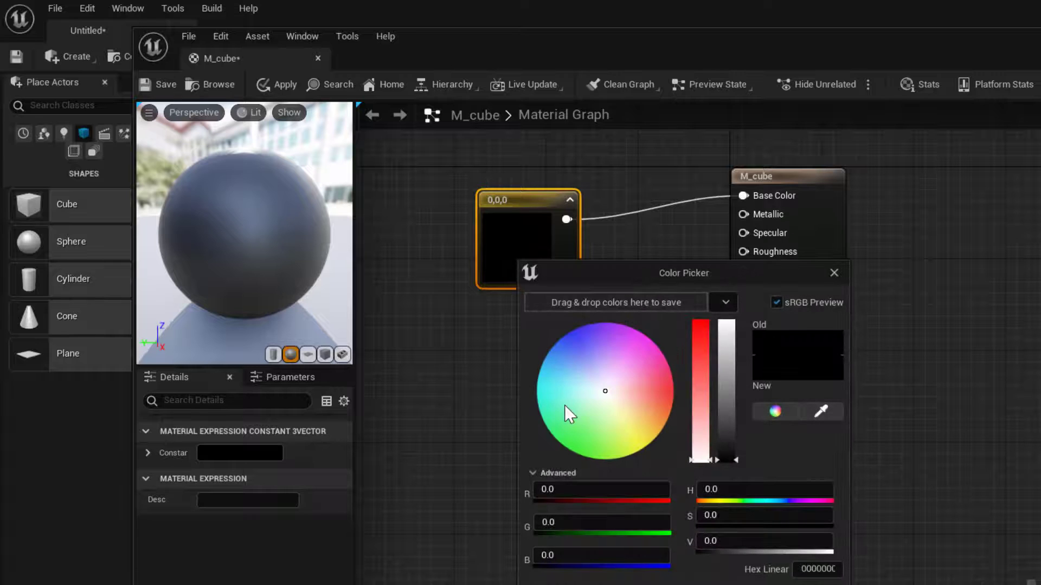
pyautogui.click(568, 340)
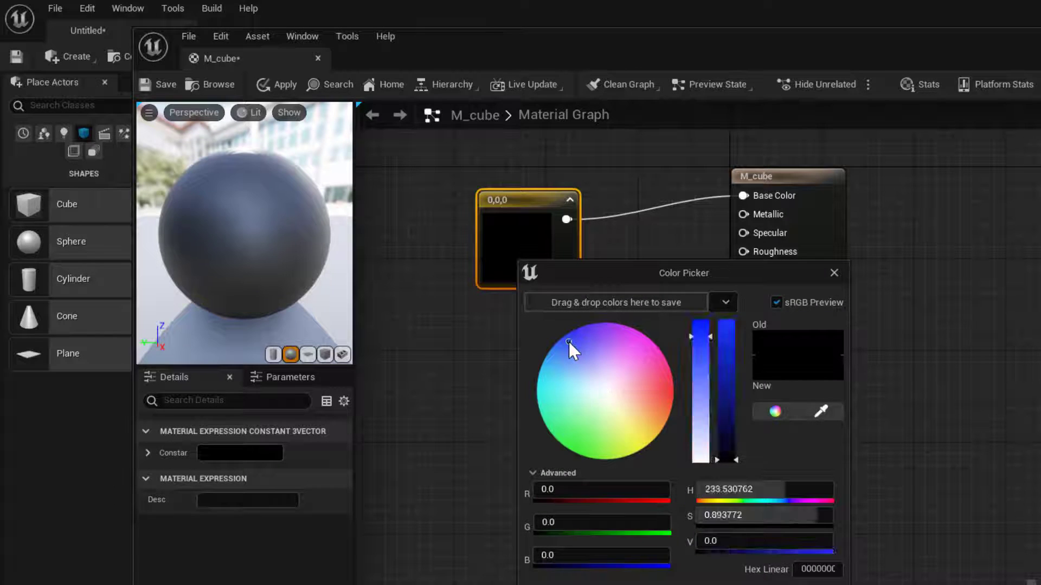
pyautogui.click(440, 436)
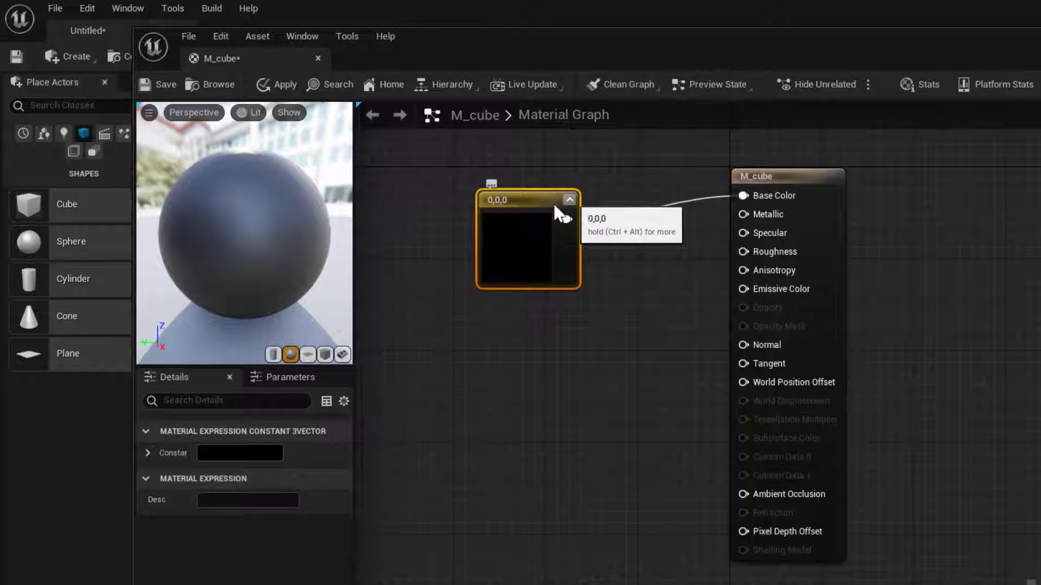
# - Convert the constant vector node to a parameter named Color
pyautogui.rightClick(523, 201)
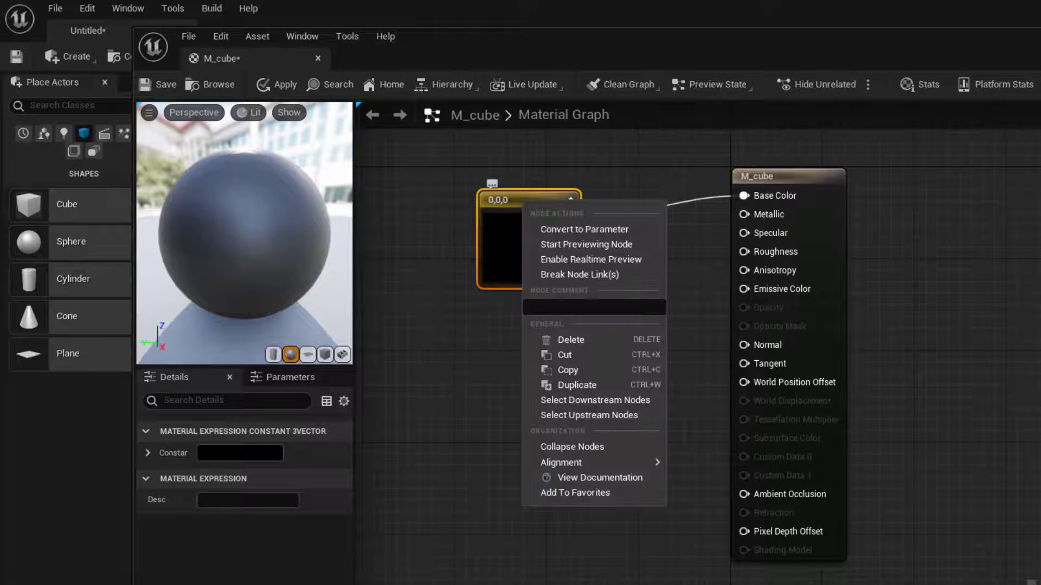
pyautogui.click(556, 230)
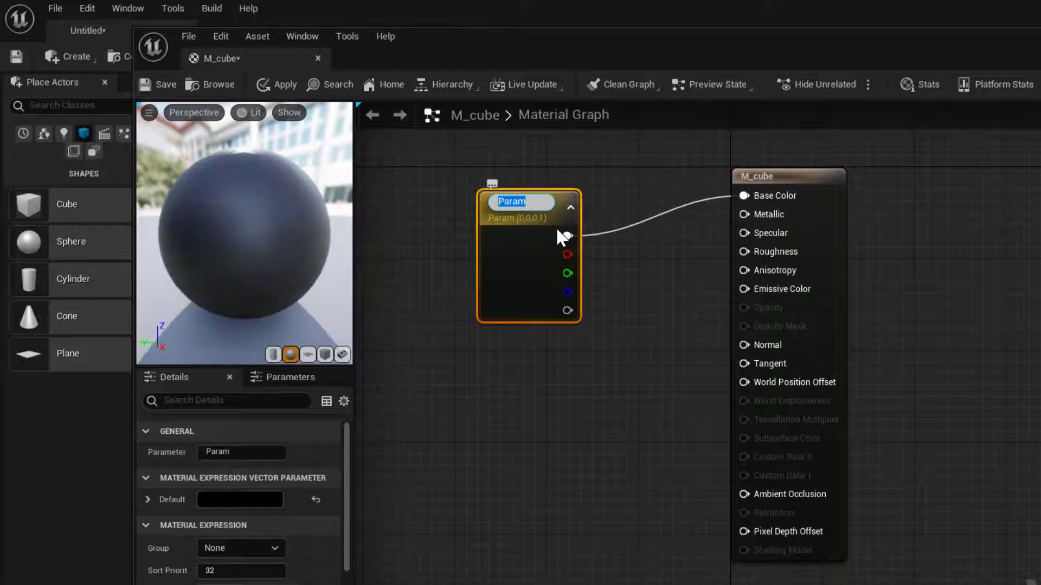
pyautogui.write('Color')
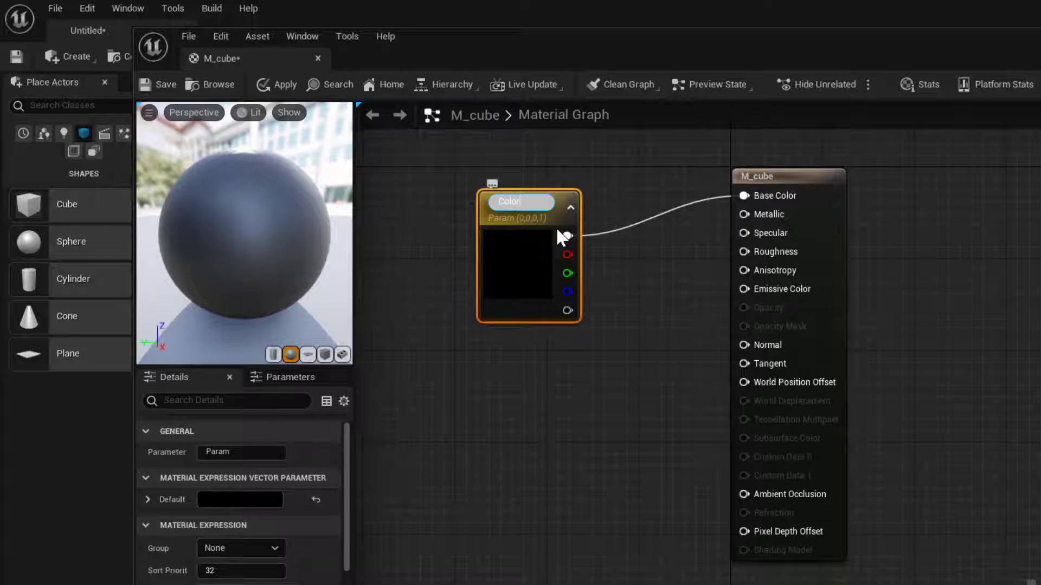
pyautogui.press('Return')
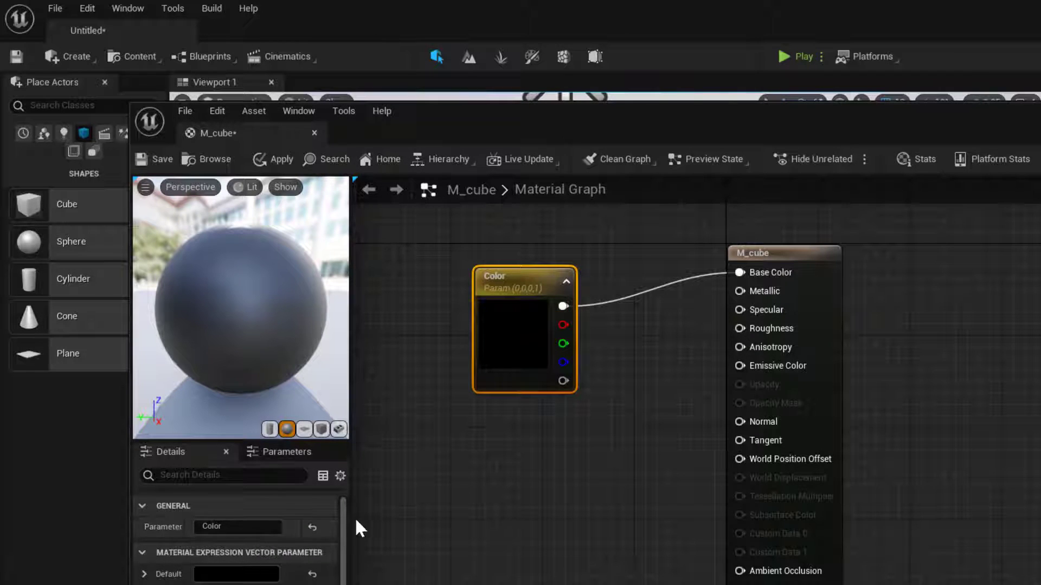
# - Set the Color parameter's default to pure blue with hue 240 at full brightness, apply the material and close its editor
pyautogui.doubleClick(508, 351)
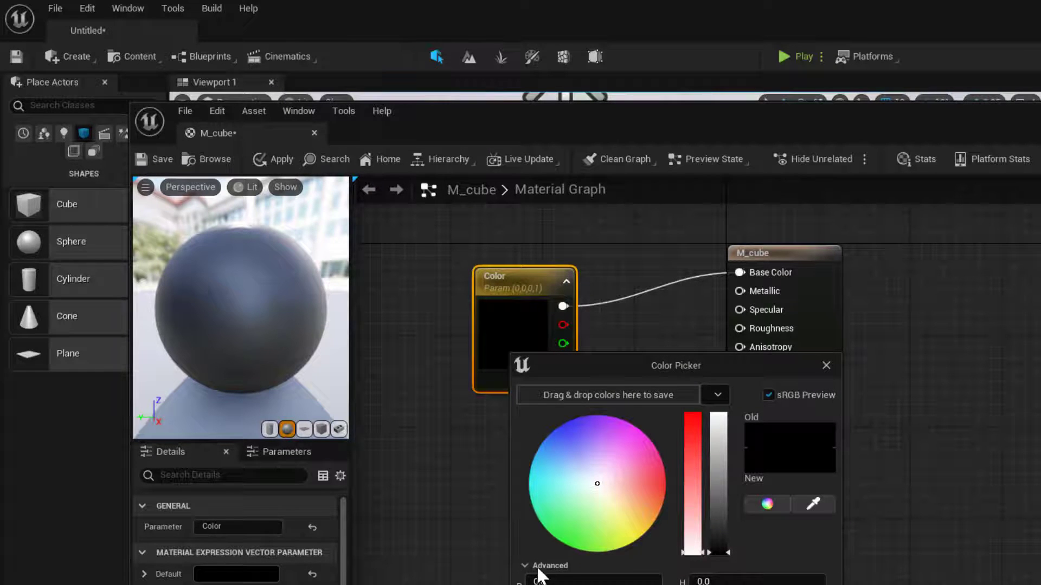
pyautogui.moveTo(597, 484); pyautogui.dragTo(563, 424)
pyautogui.moveTo(709, 553); pyautogui.dragTo(710, 425)
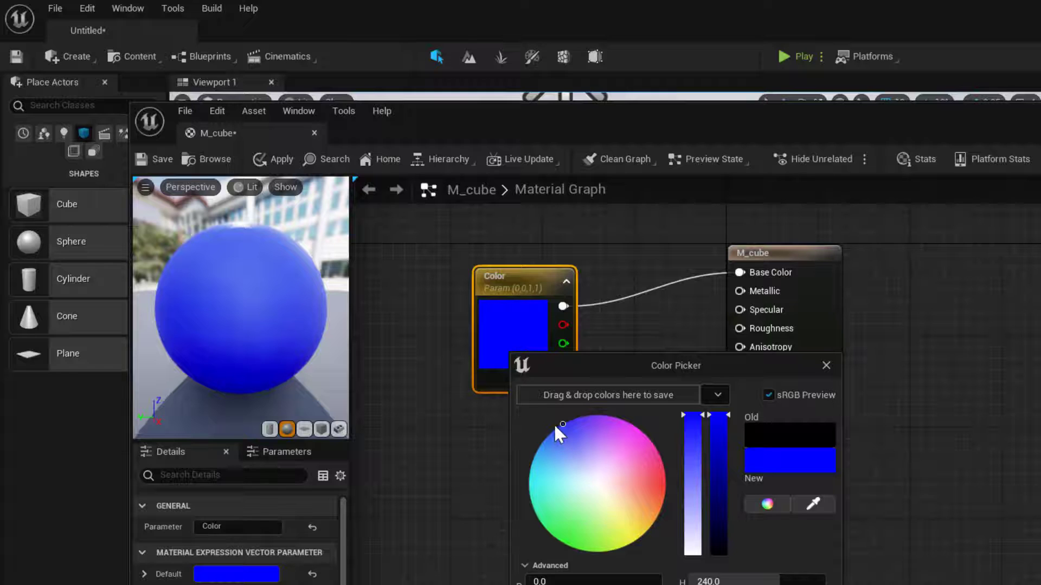
pyautogui.moveTo(562, 425)
pyautogui.mouseDown()
pyautogui.moveTo(643, 461)
pyautogui.moveTo(655, 505)
pyautogui.moveTo(649, 467)
pyautogui.moveTo(623, 428)
pyautogui.moveTo(555, 424)
pyautogui.mouseUp()
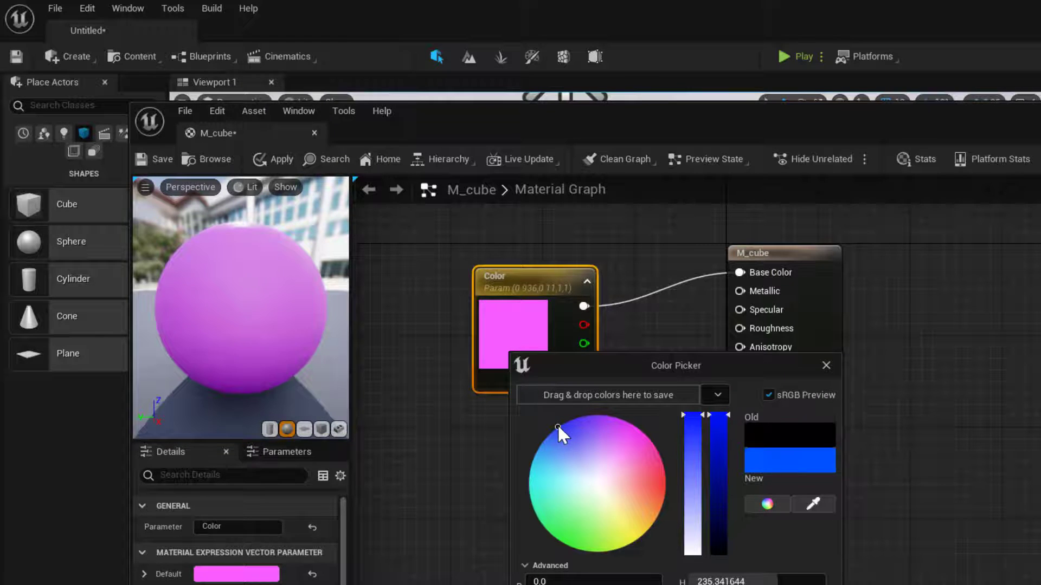
pyautogui.write('240')
pyautogui.press('Return')
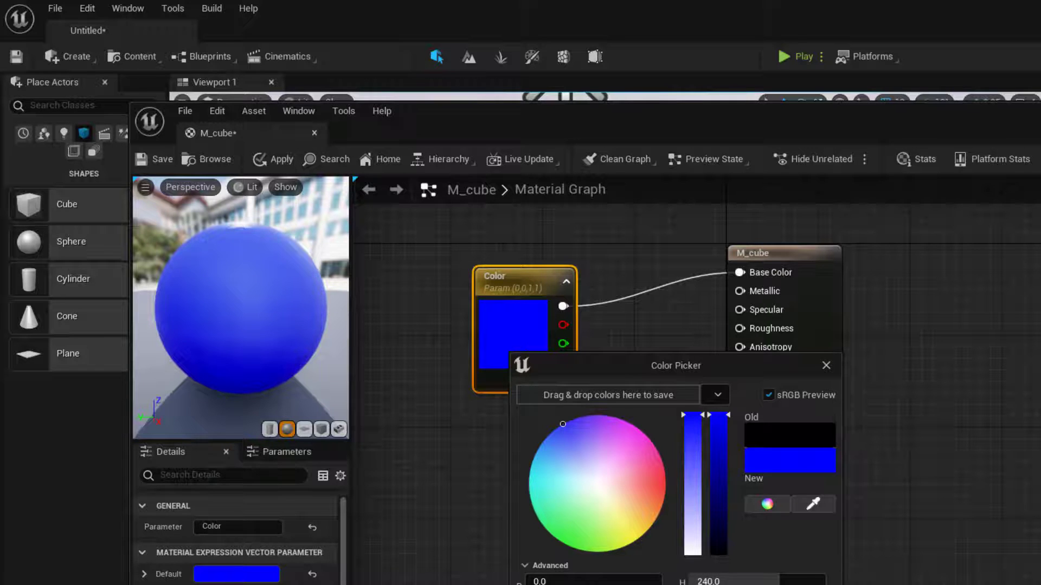
pyautogui.press('Escape')
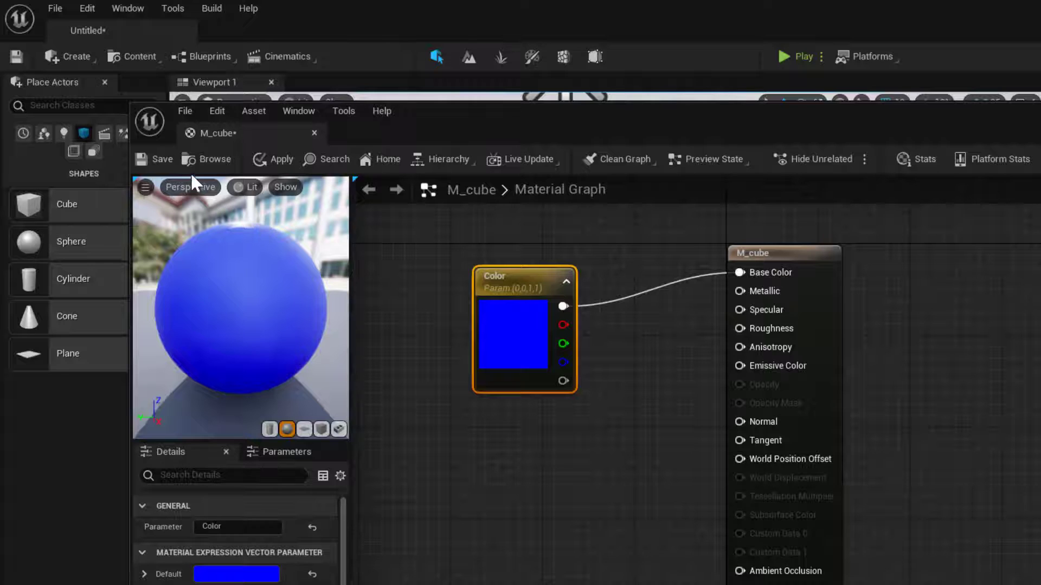
pyautogui.click(285, 163)
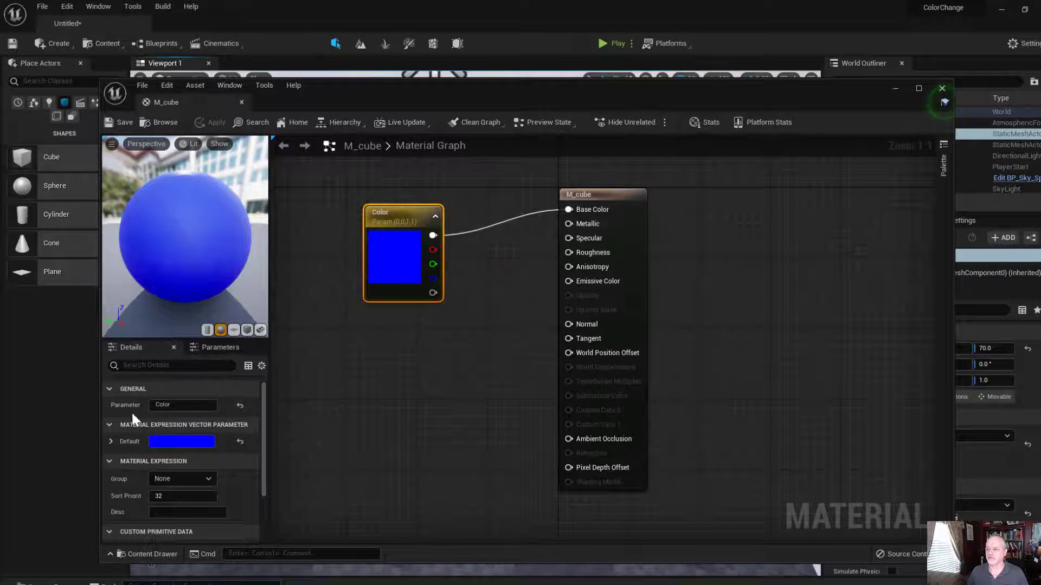
pyautogui.click(942, 87)
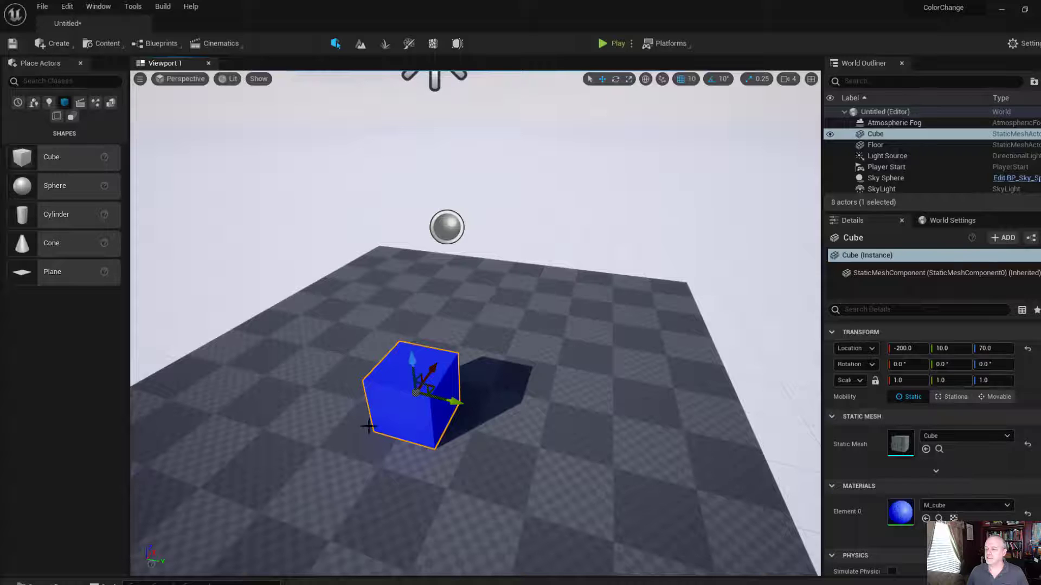
# - Build the level's lighting
pyautogui.moveTo(369, 427); pyautogui.dragTo(371, 357)
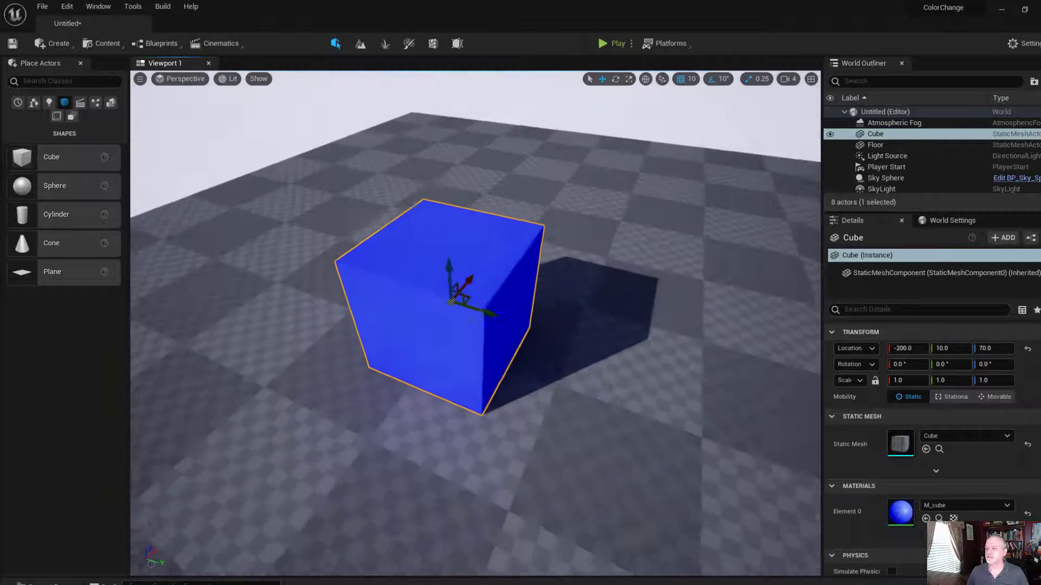
pyautogui.moveTo(320, 427); pyautogui.dragTo(320, 466)
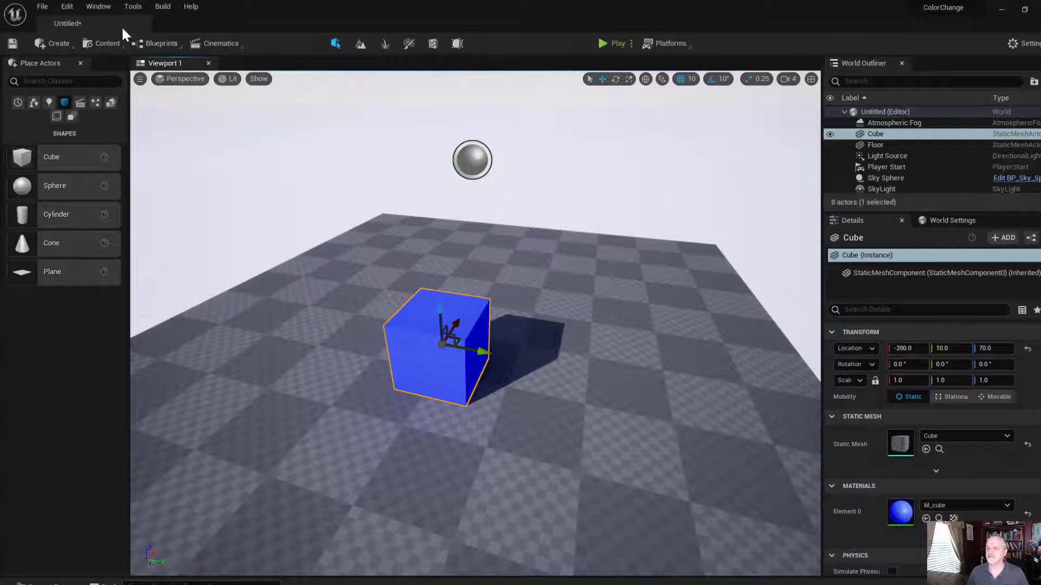
pyautogui.click(162, 8)
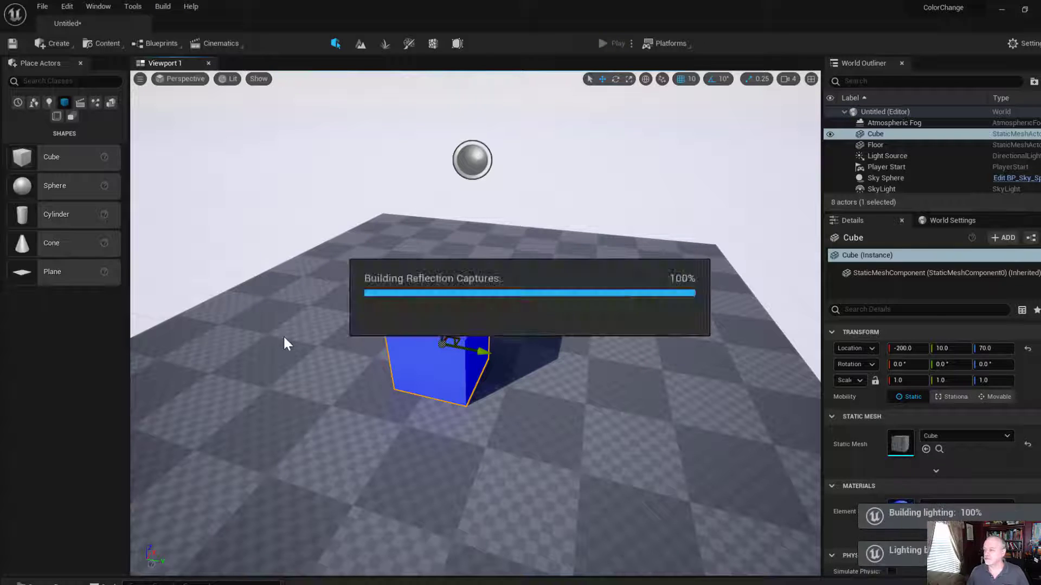
# - Open the Level Blueprint and delete its default Event BeginPlay and Event Tick nodes
pyautogui.moveTo(304, 382); pyautogui.dragTo(296, 425, button='right')
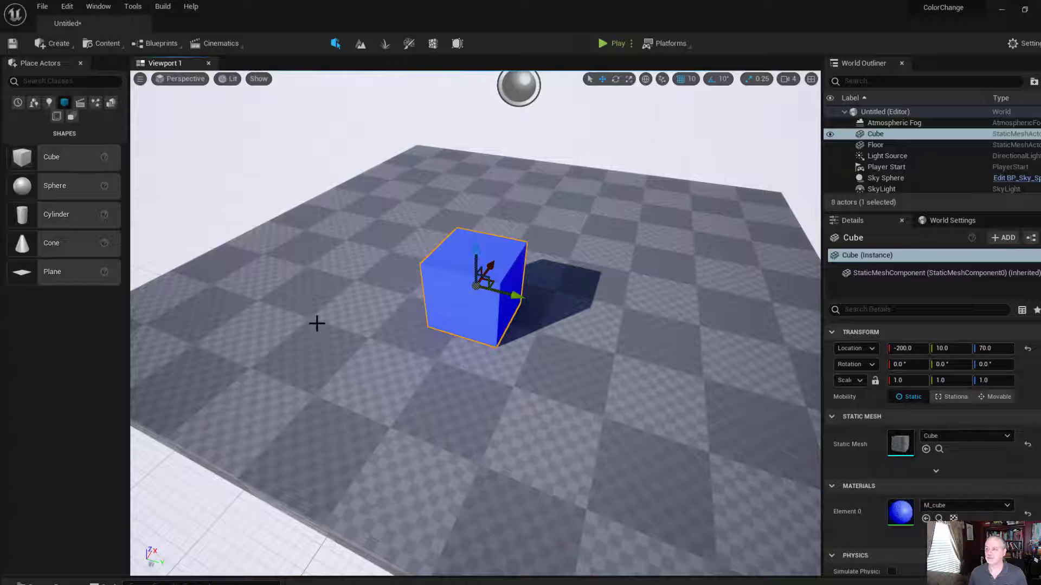
pyautogui.click(162, 43)
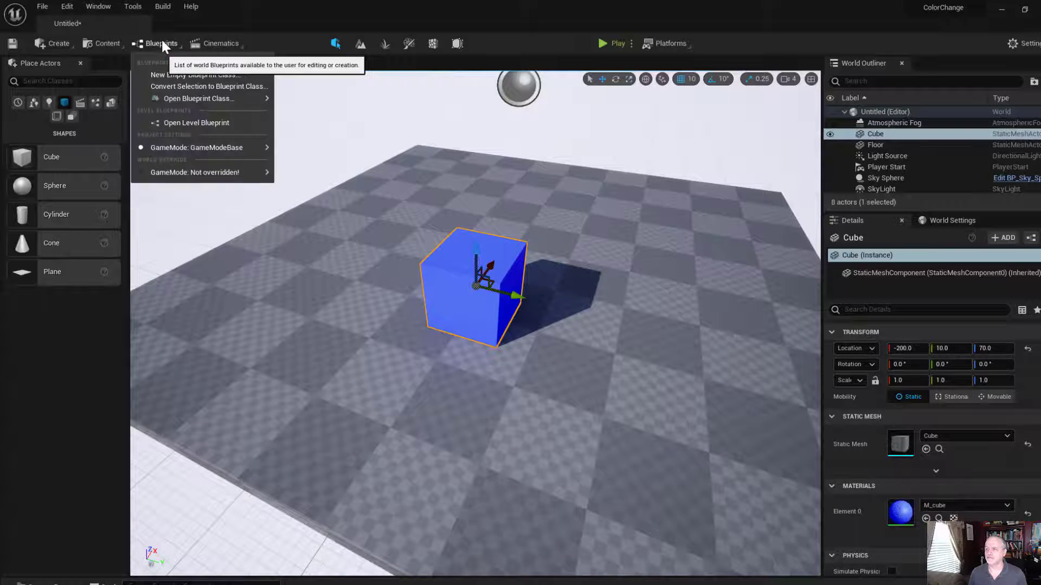
pyautogui.click(187, 125)
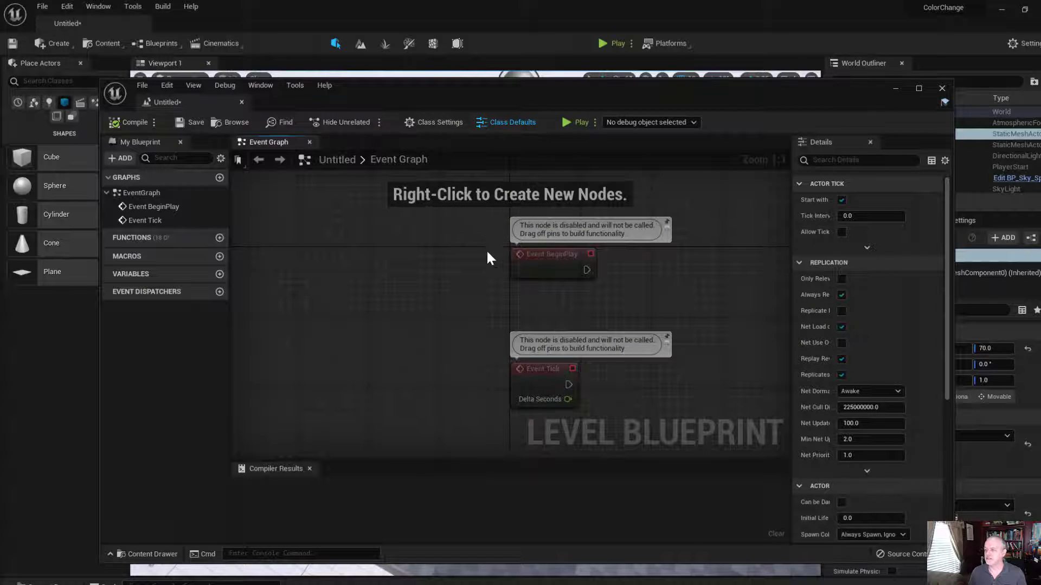
pyautogui.moveTo(486, 222); pyautogui.dragTo(692, 418)
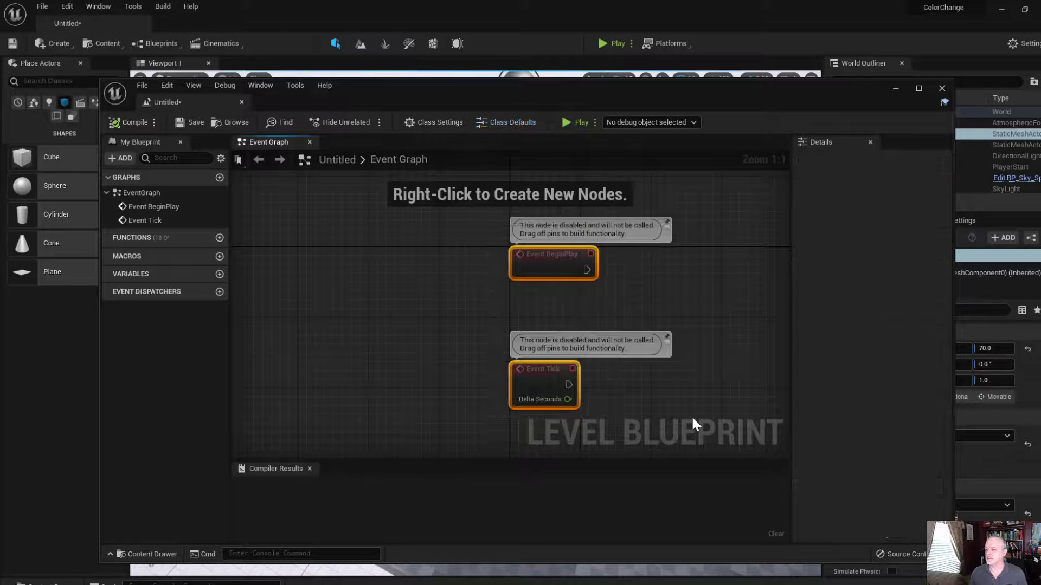
pyautogui.press('Delete')
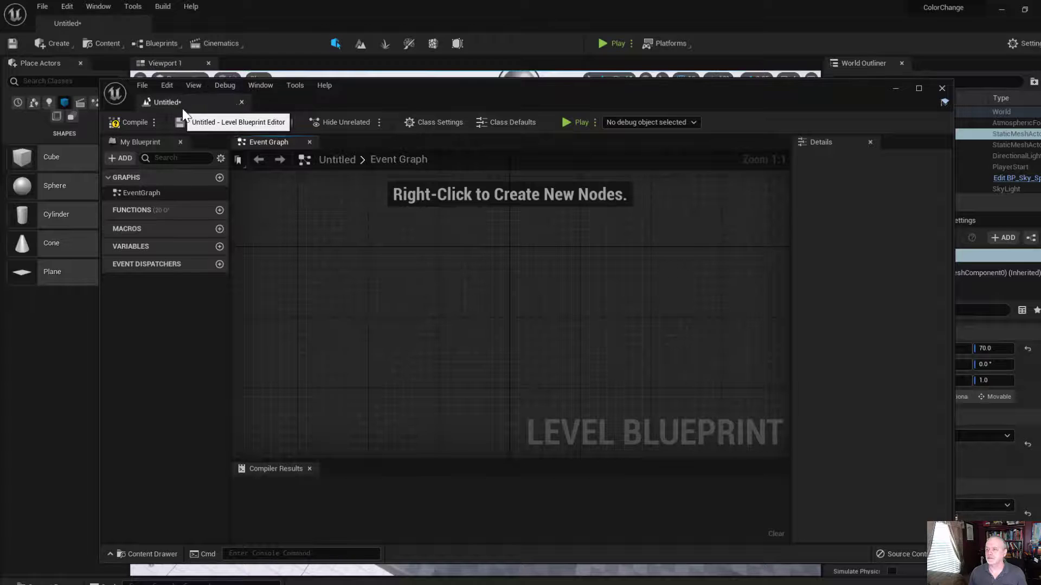
# - Dock the Level Blueprint editor beside the level in the main window and save the level as Level1
pyautogui.moveTo(183, 106); pyautogui.dragTo(162, 24)
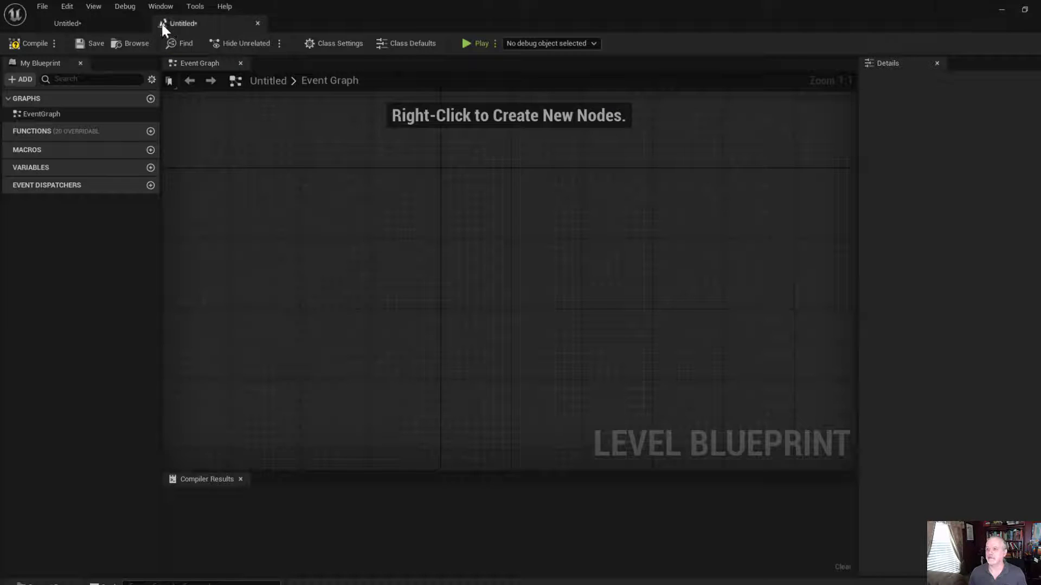
pyautogui.click(66, 23)
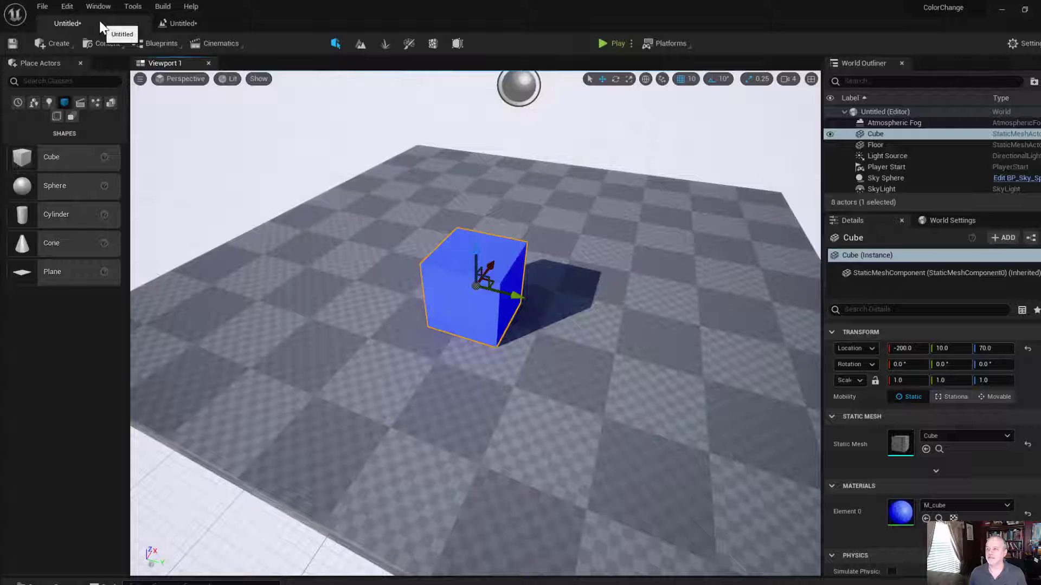
pyautogui.click(43, 6)
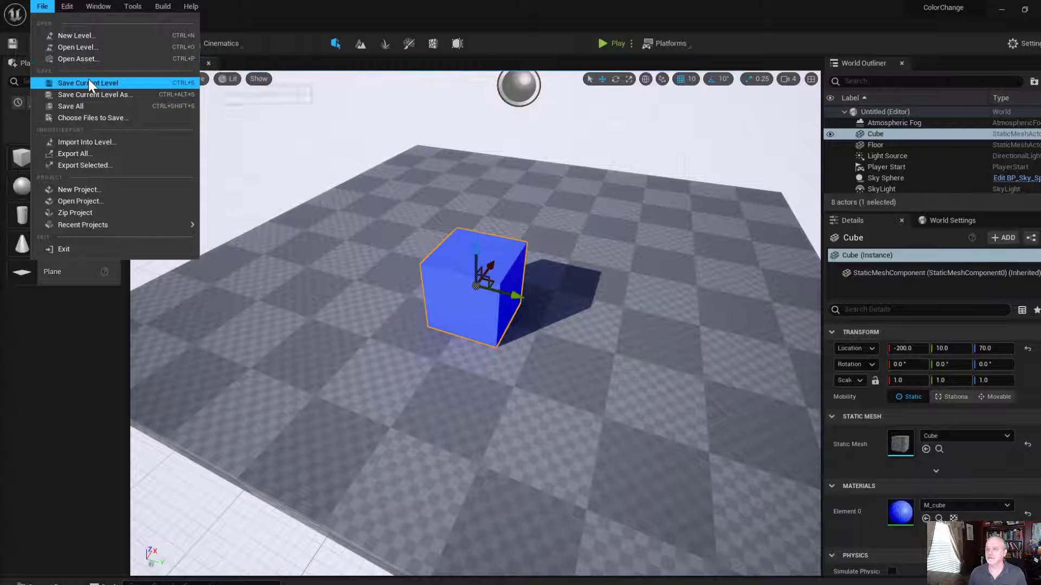
pyautogui.click(89, 81)
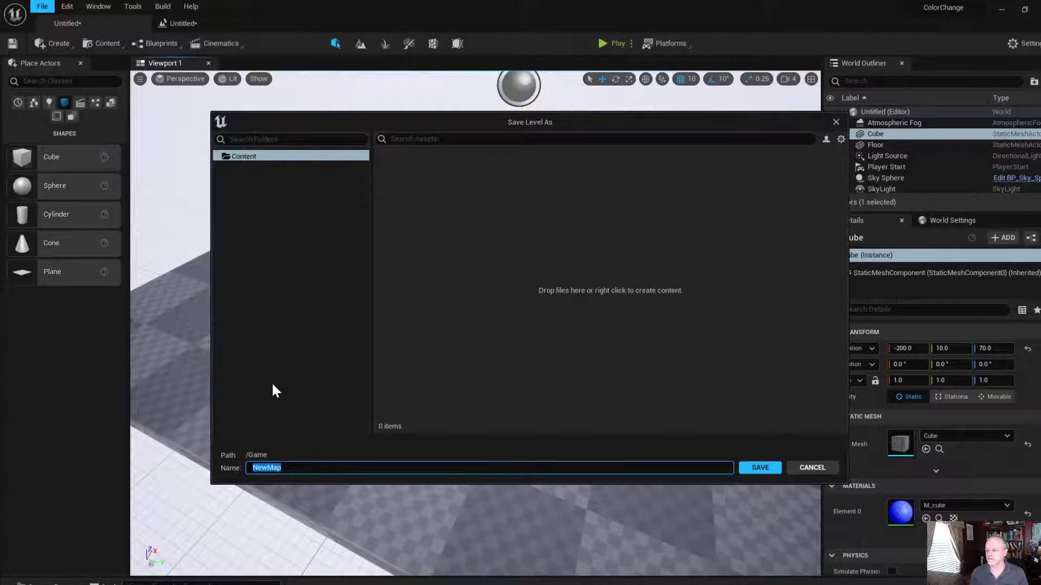
pyautogui.write('Level1')
pyautogui.press('Return')
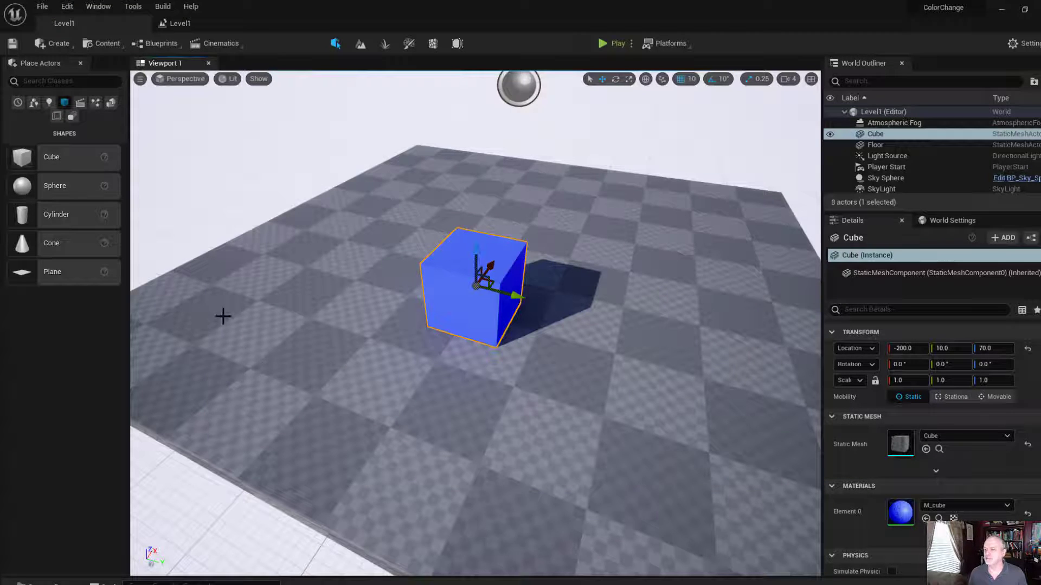
# - Add a reference to the selected Cube in the Level Blueprint's event graph, leaving free space around the node
pyautogui.click(179, 22)
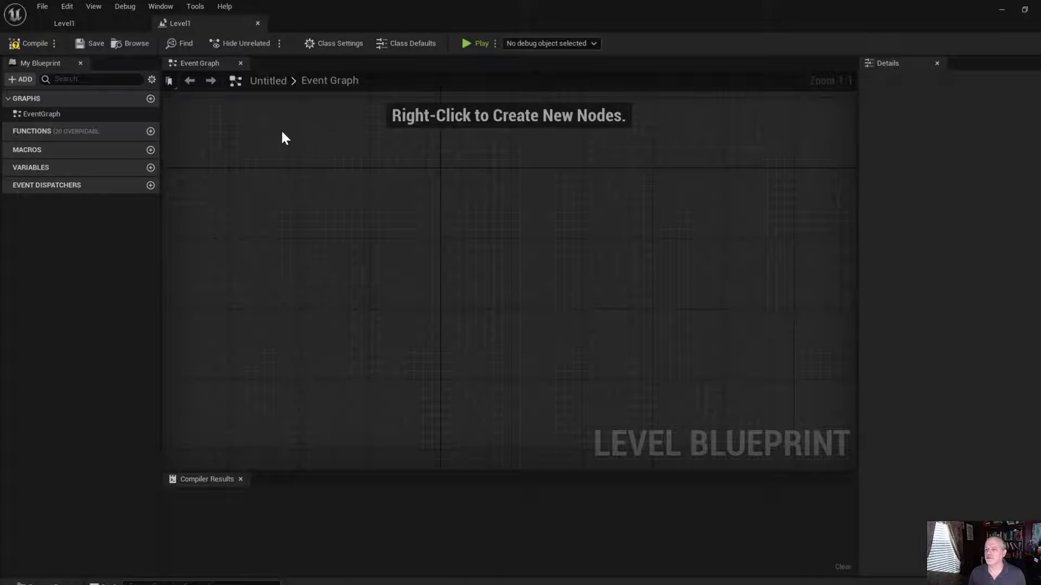
pyautogui.click(97, 24)
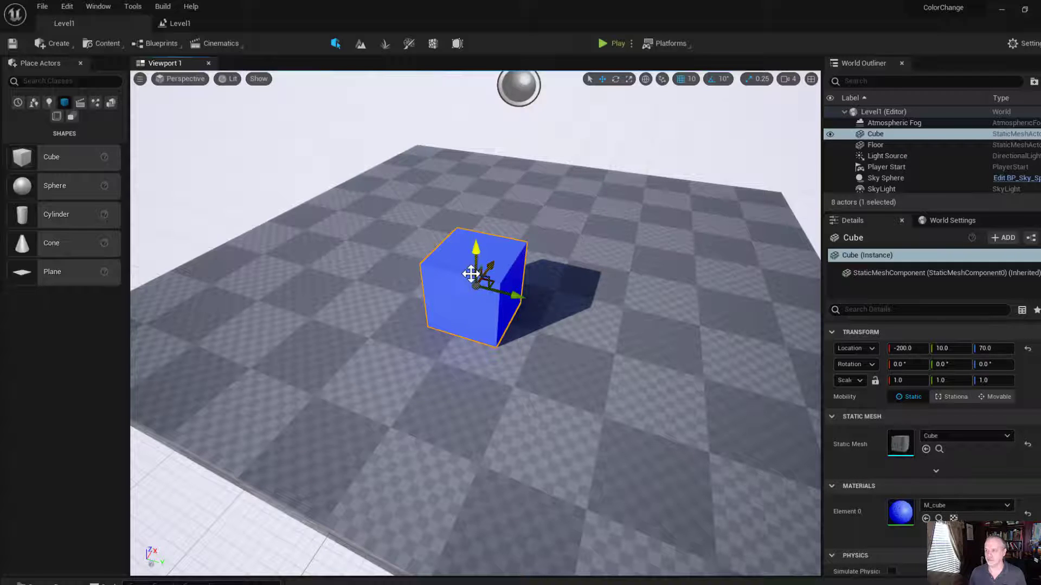
pyautogui.click(174, 23)
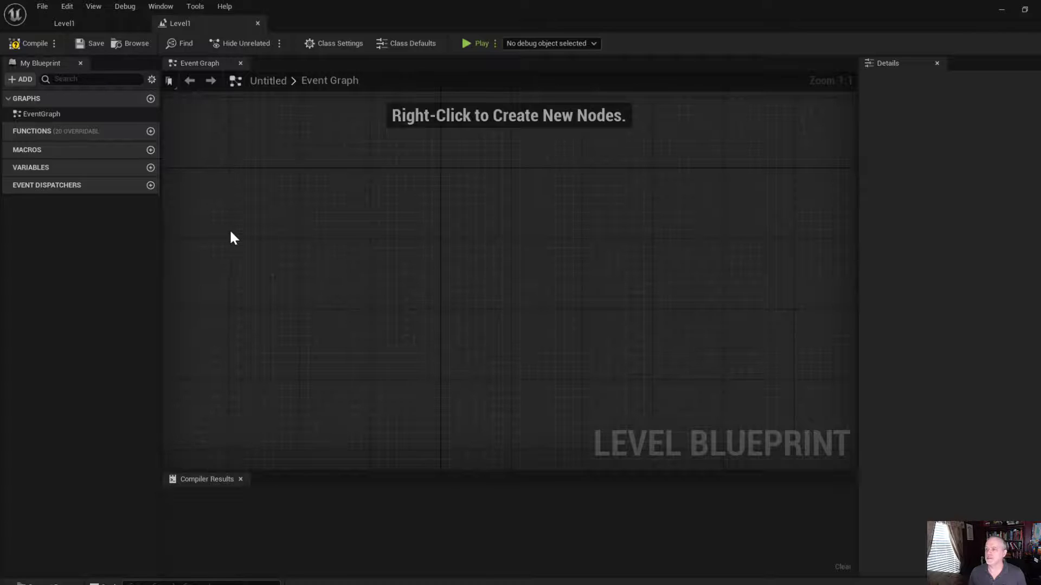
pyautogui.rightClick(367, 180)
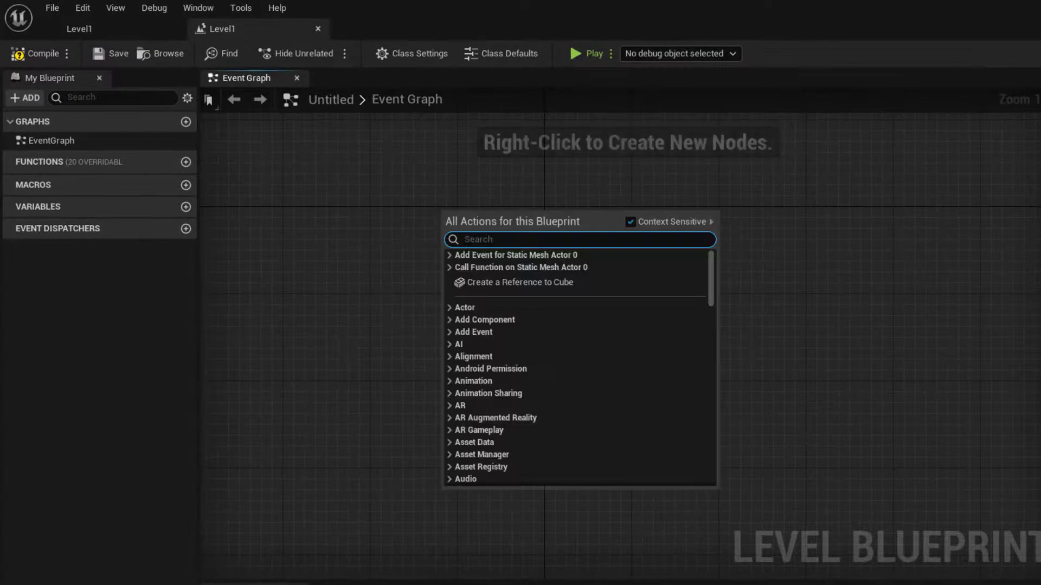
pyautogui.click(486, 282)
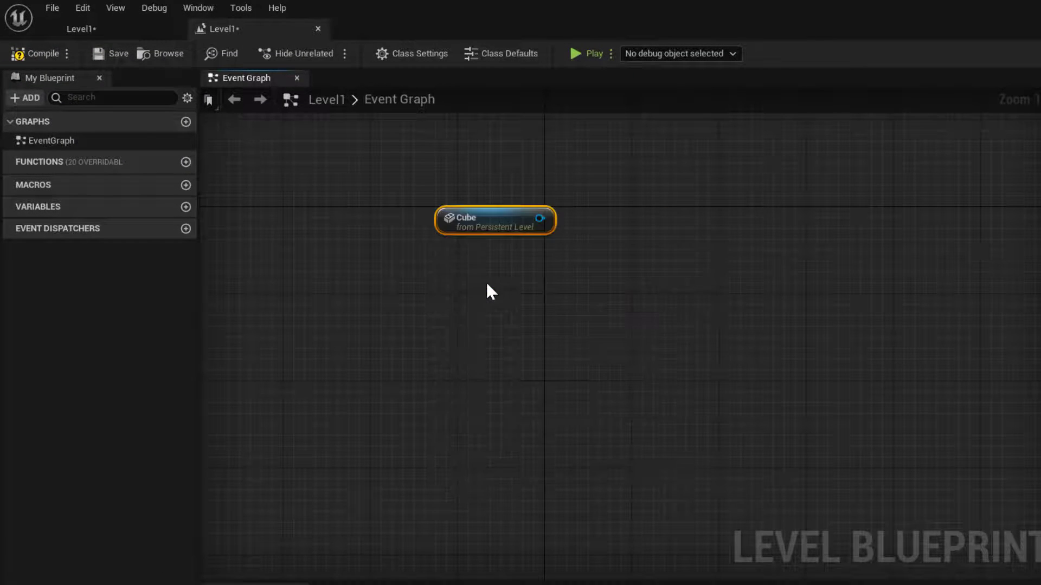
pyautogui.moveTo(481, 215); pyautogui.dragTo(370, 309)
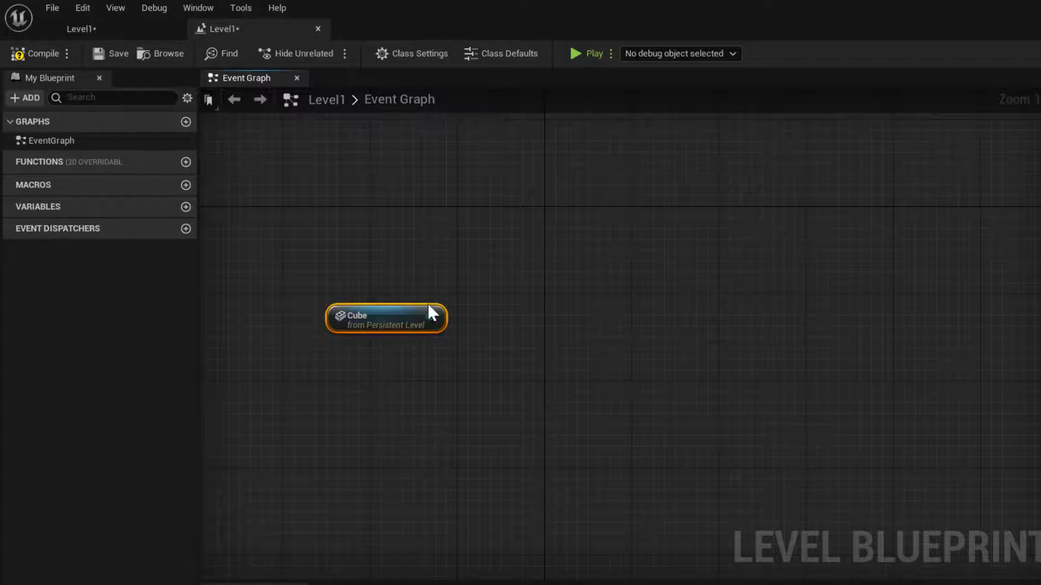
# - Add a Create Dynamic Material Instance (StaticMeshComponent) node fed by the Cube reference
pyautogui.moveTo(431, 316); pyautogui.dragTo(583, 292)
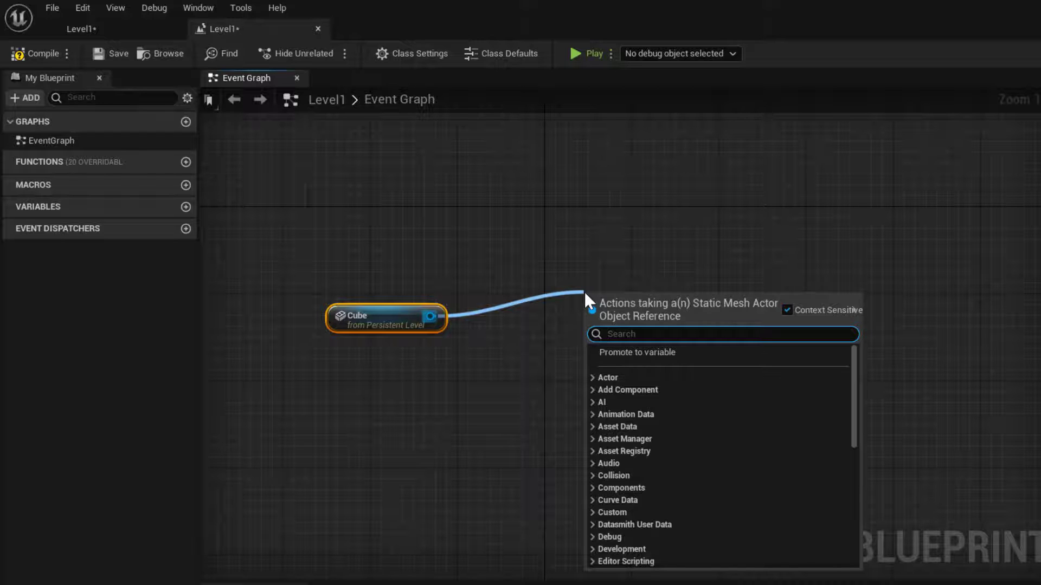
pyautogui.write('Cre')
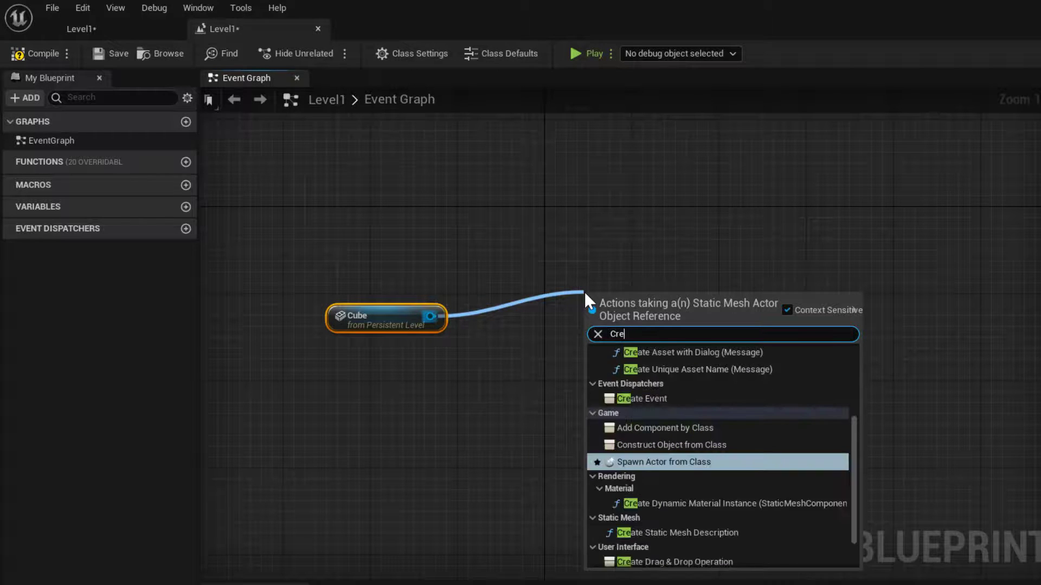
pyautogui.write('ate D')
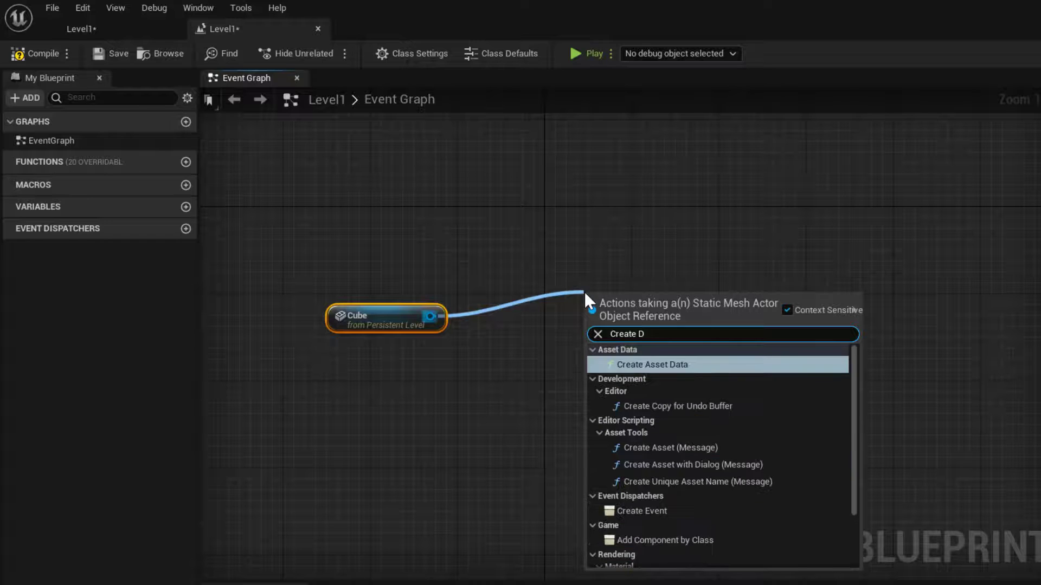
pyautogui.write('y')
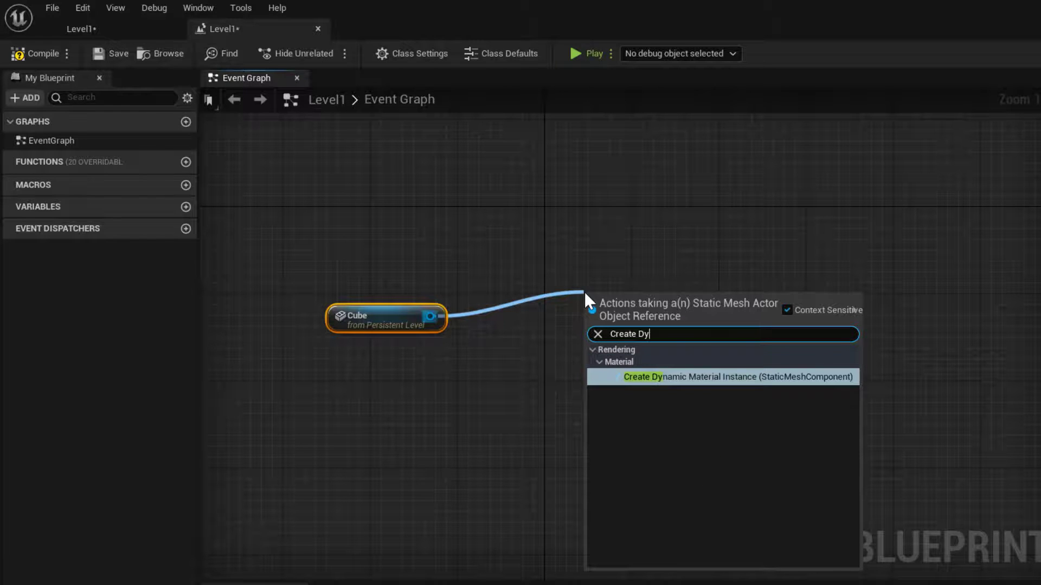
pyautogui.click(689, 378)
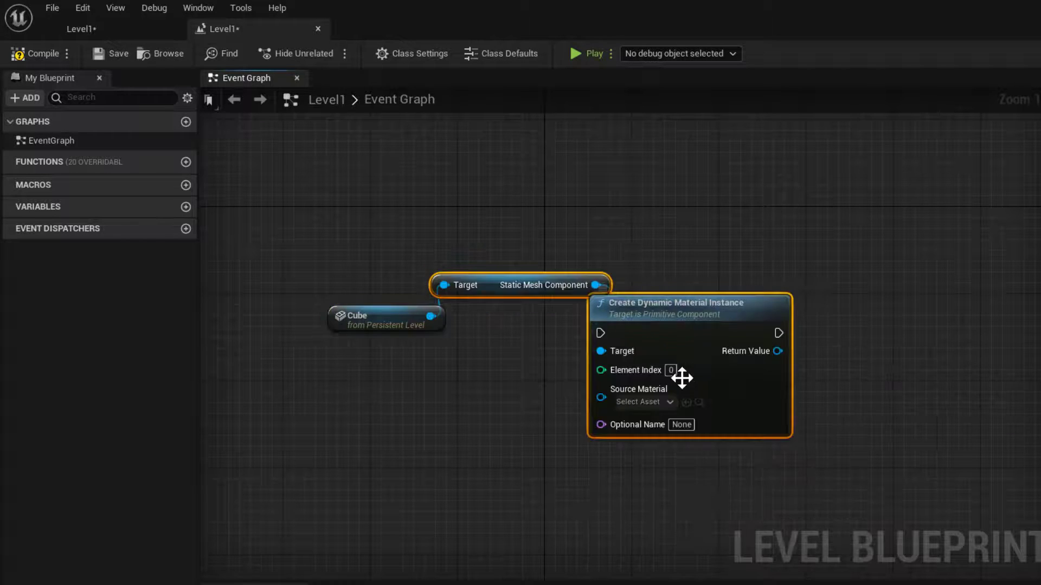
# - Arrange the Static Mesh Component node in line with Cube and space the Create Dynamic Material Instance node clear of it
pyautogui.moveTo(694, 299); pyautogui.dragTo(748, 299)
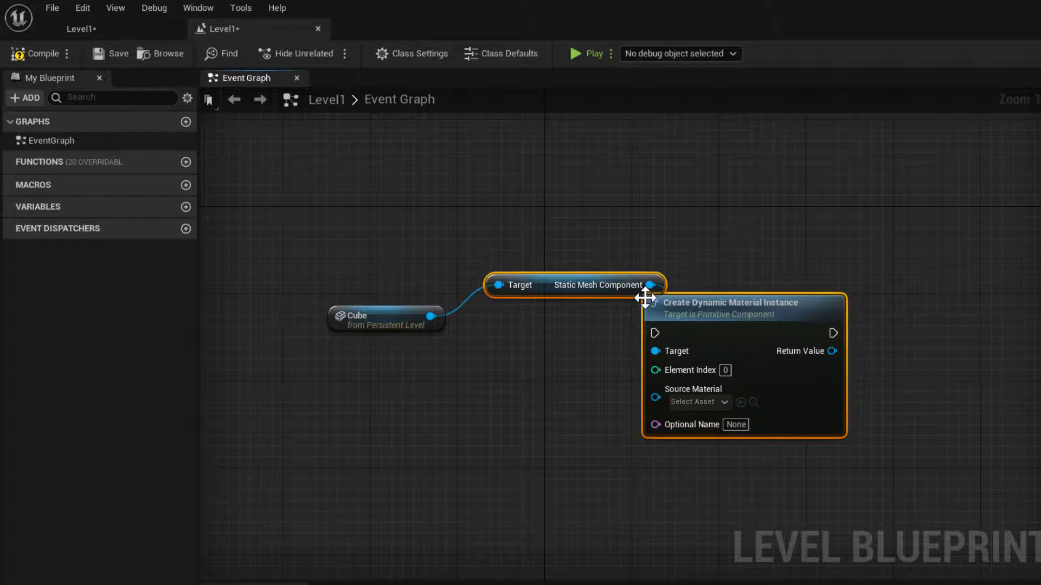
pyautogui.click(588, 214)
pyautogui.moveTo(584, 296); pyautogui.dragTo(550, 325)
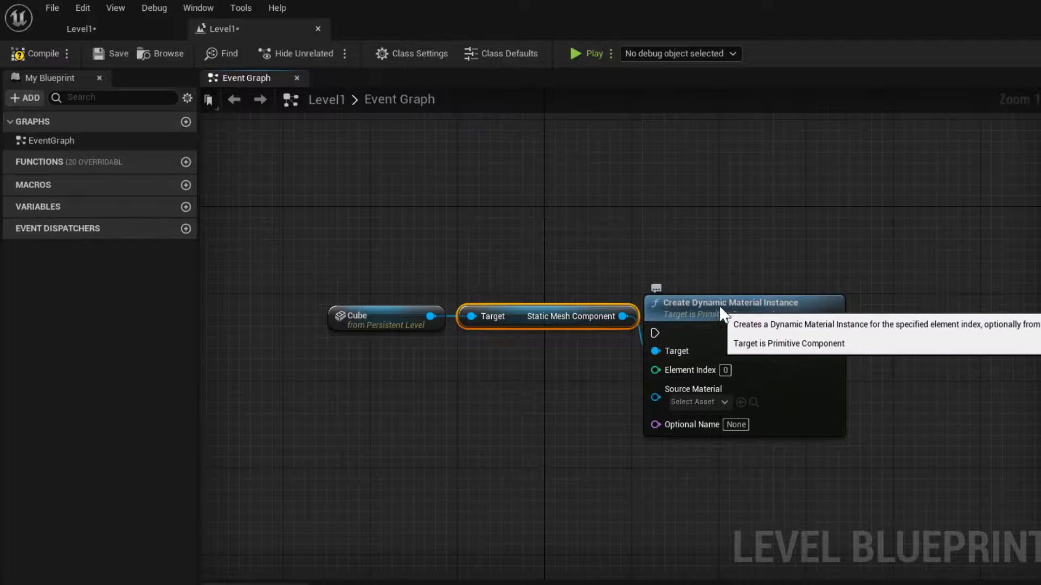
pyautogui.moveTo(720, 307); pyautogui.dragTo(730, 263)
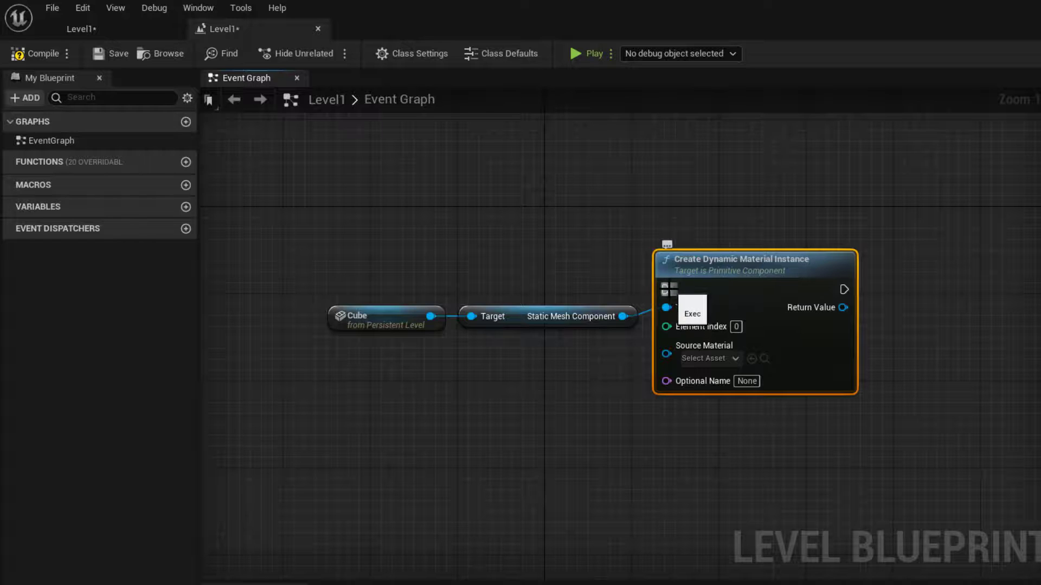
# - Add a Space Bar keyboard event and connect its Pressed output to the Create Dynamic Material Instance execution input
pyautogui.rightClick(393, 219)
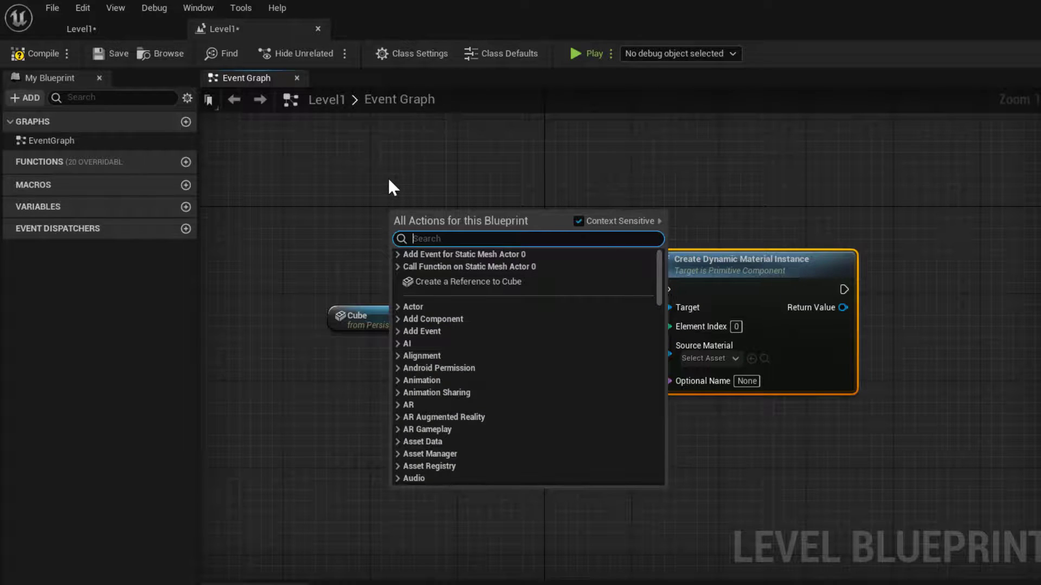
pyautogui.write('Keyb')
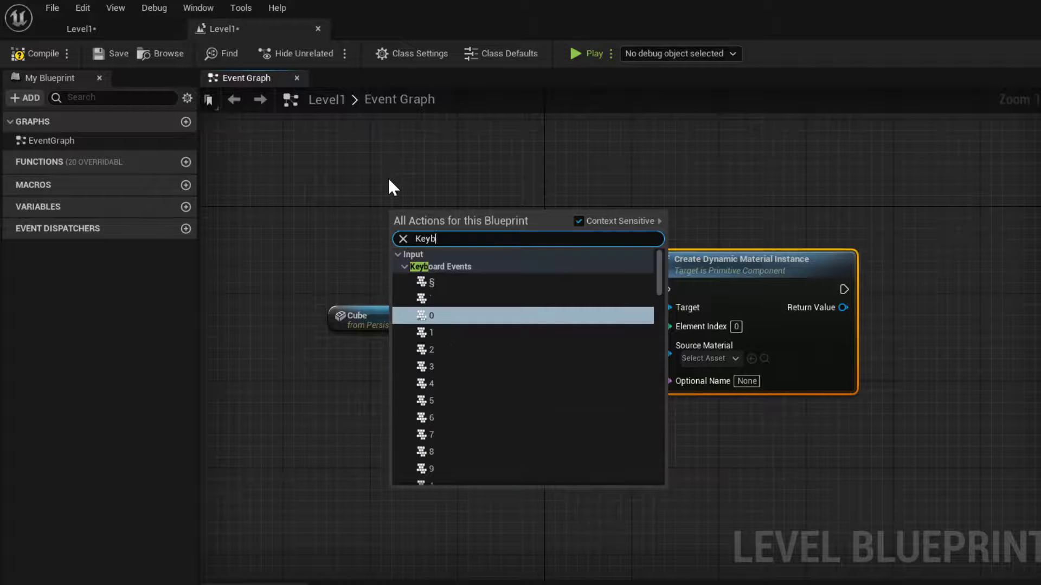
pyautogui.write('oard')
pyautogui.moveTo(659, 284); pyautogui.dragTo(600, 421)
pyautogui.click(512, 423)
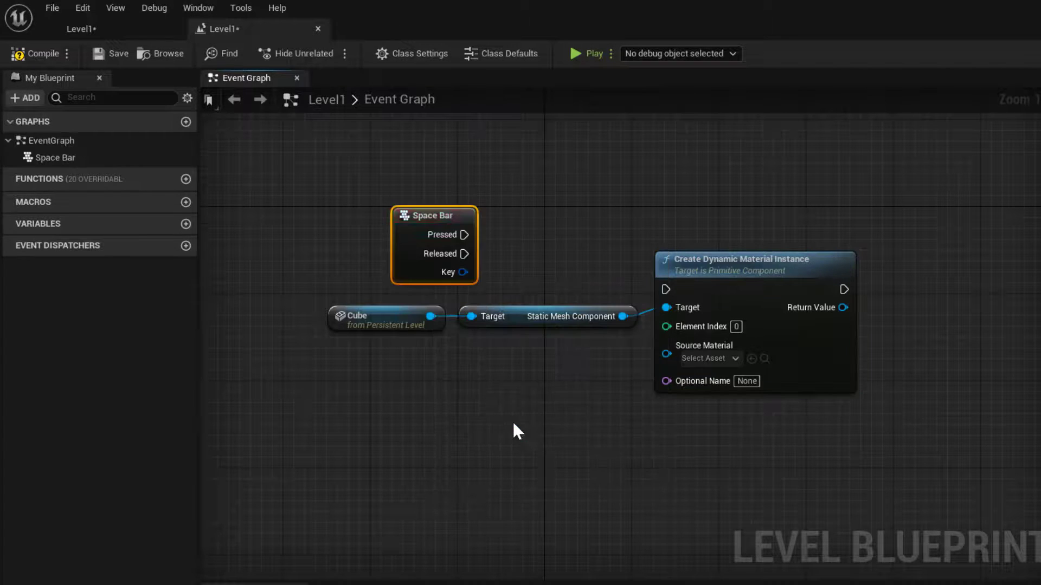
pyautogui.moveTo(464, 235); pyautogui.dragTo(665, 288)
# - Set the Source Material of the Create Dynamic Material Instance node to M_cube
pyautogui.moveTo(658, 493); pyautogui.dragTo(582, 443, button='right')
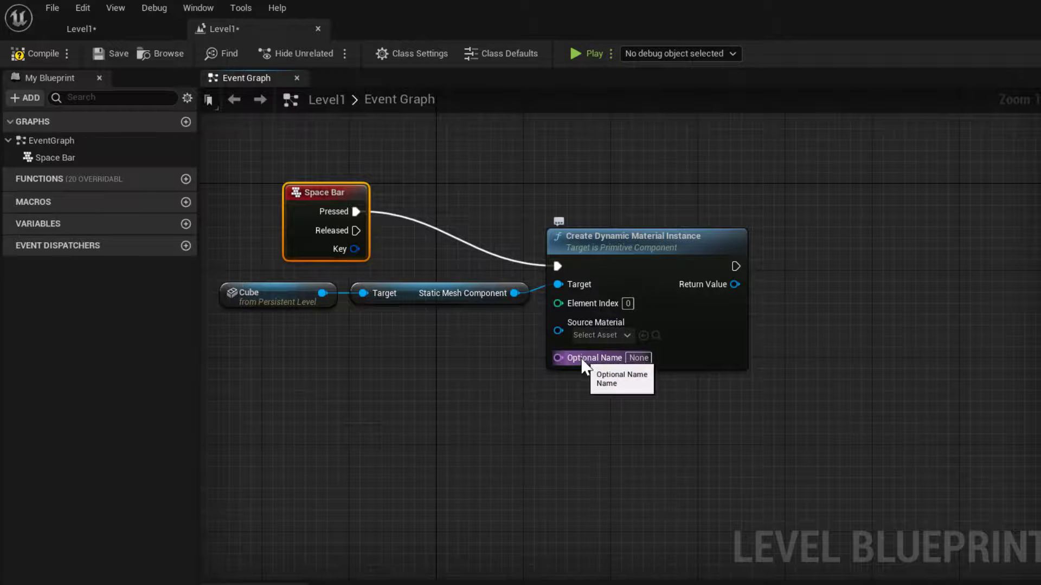
pyautogui.click(627, 336)
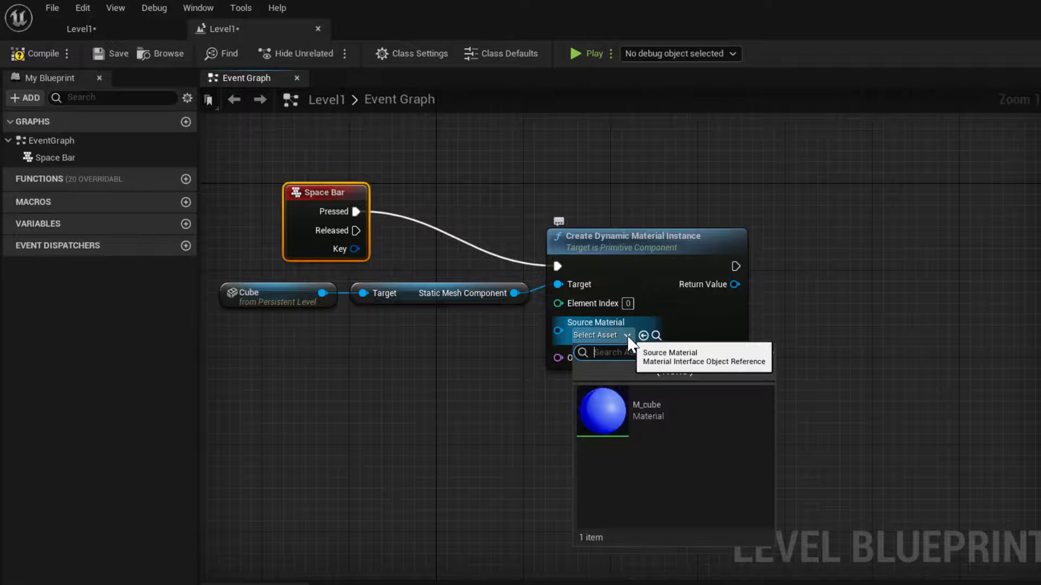
pyautogui.click(665, 404)
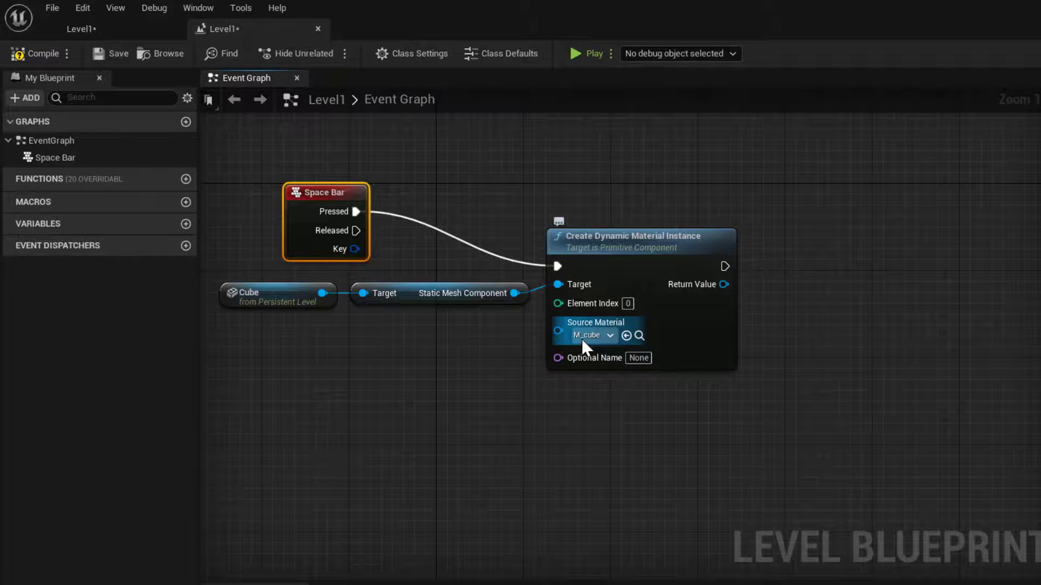
# - Add a Set Vector Parameter Value node from the Return Value of the Create Dynamic Material Instance node
pyautogui.moveTo(737, 410); pyautogui.dragTo(716, 394, button='right')
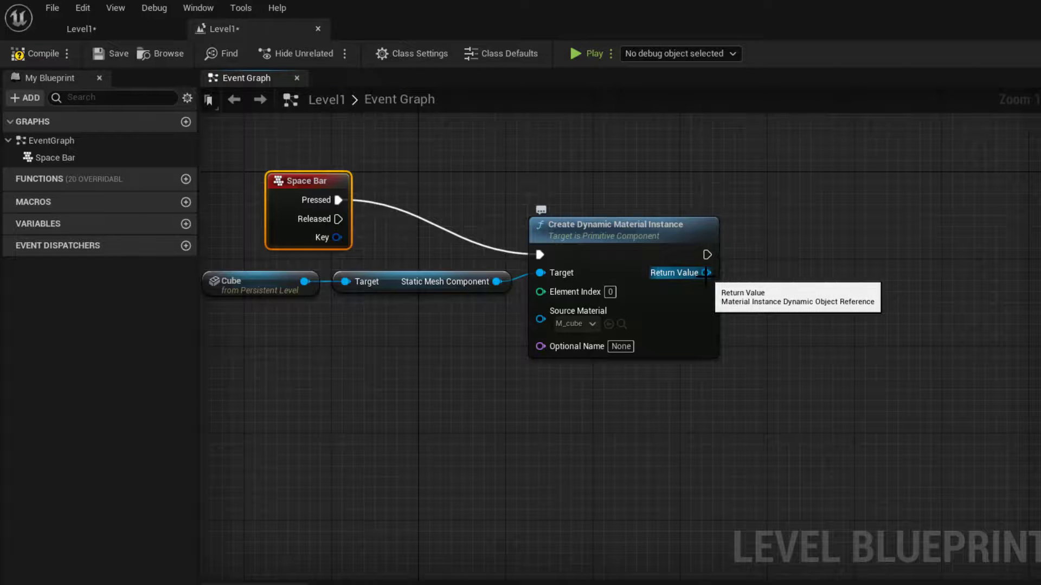
pyautogui.moveTo(713, 275); pyautogui.dragTo(776, 277)
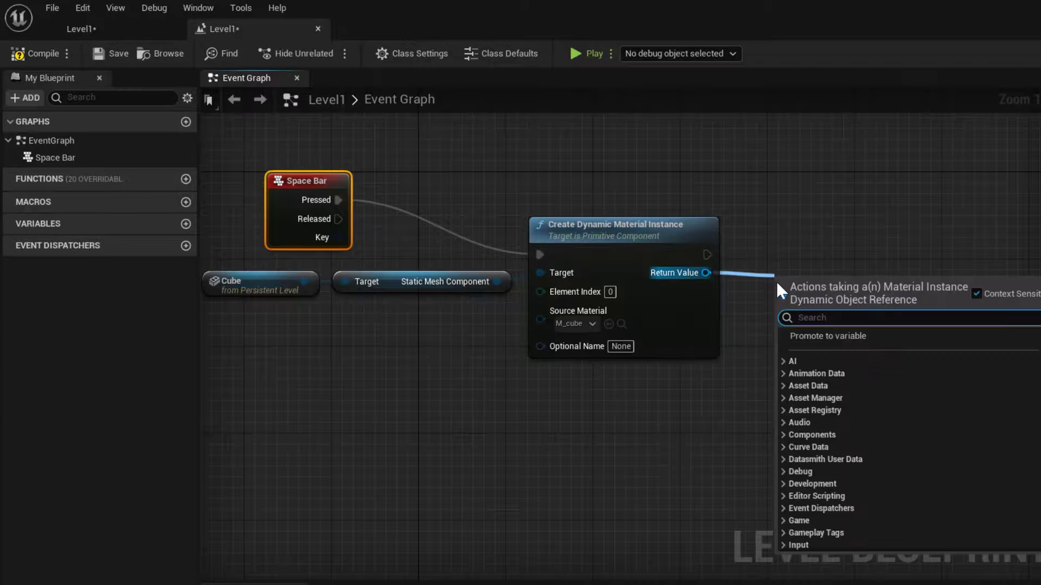
pyautogui.write('set vec')
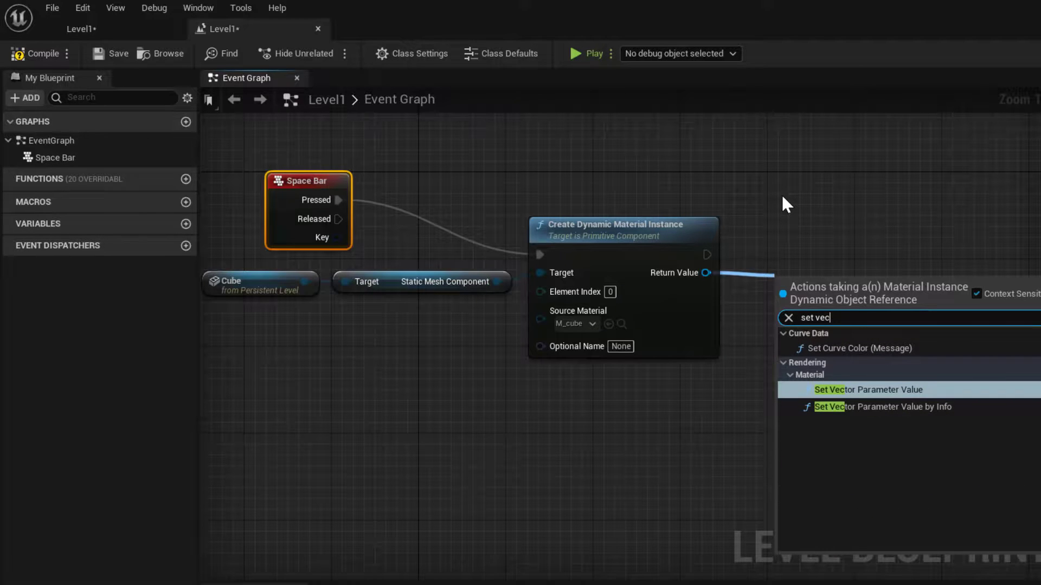
pyautogui.click(890, 389)
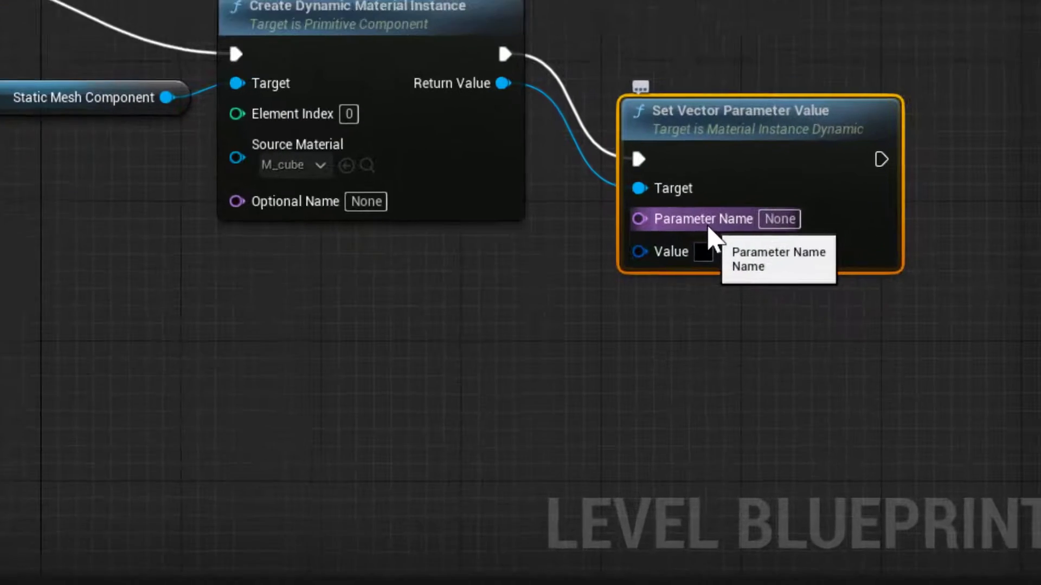
# - Set the Parameter Name of Set Vector Parameter Value to Color and split its Value struct pin into separate R, G, B and A inputs
pyautogui.click(764, 189)
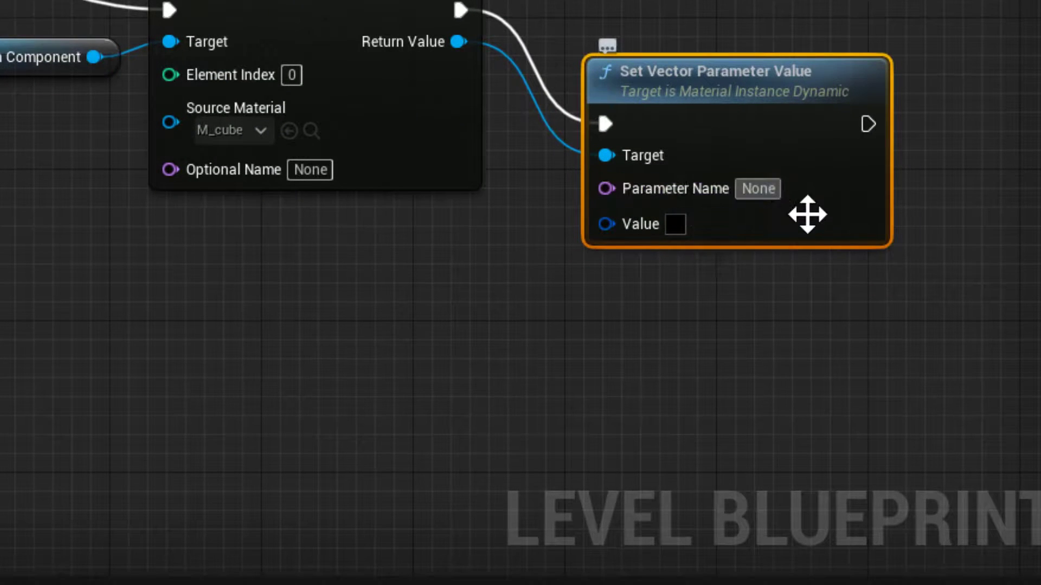
pyautogui.press('BackSpace')
pyautogui.write('Color')
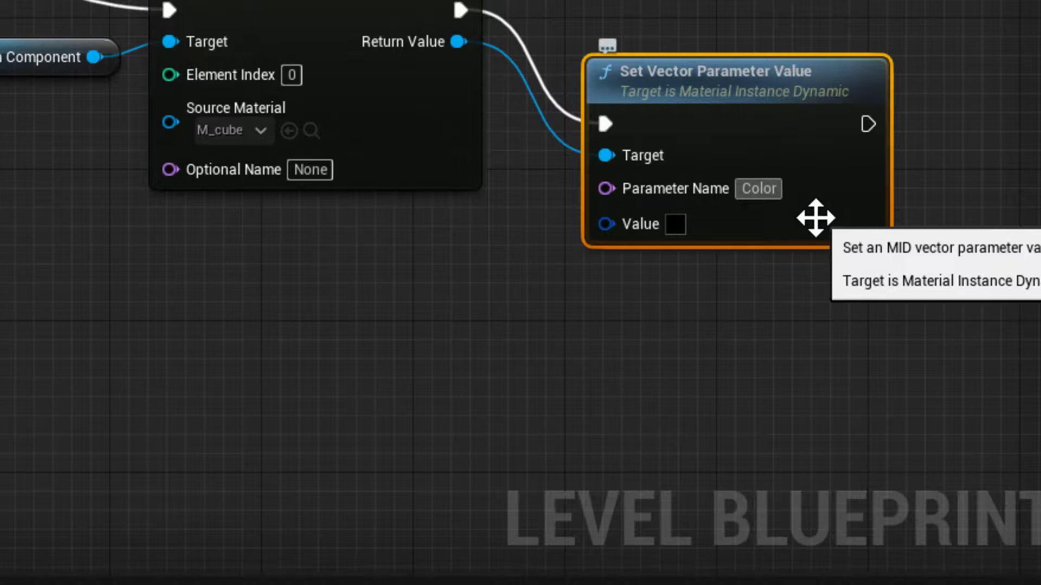
pyautogui.press('Return')
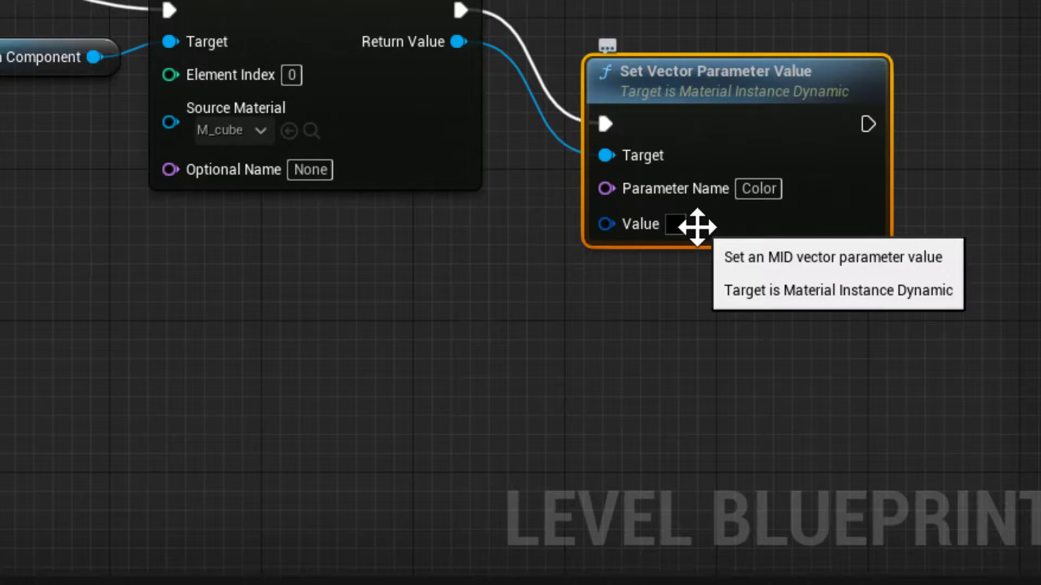
pyautogui.rightClick(631, 231)
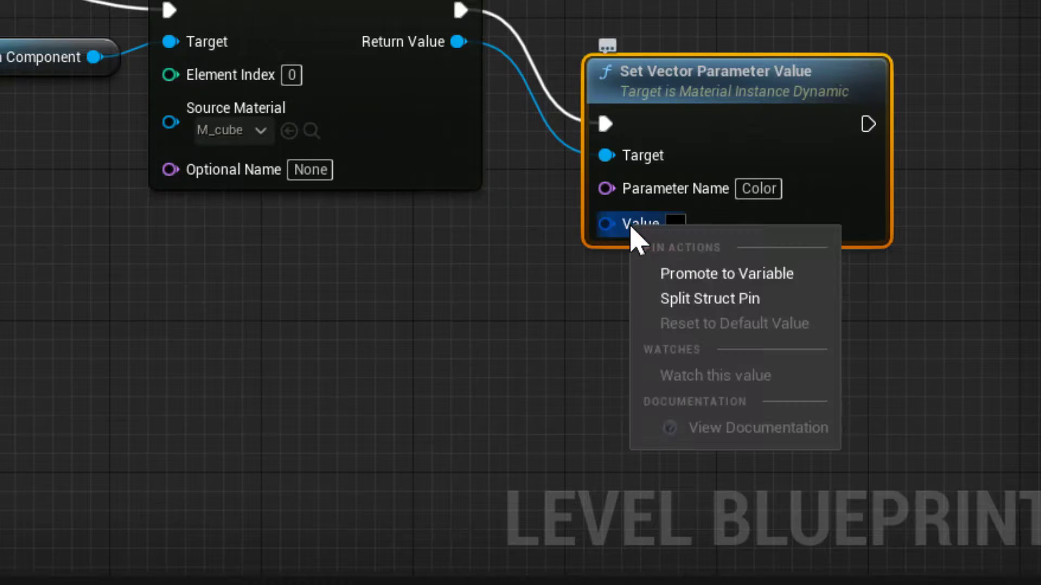
pyautogui.click(691, 306)
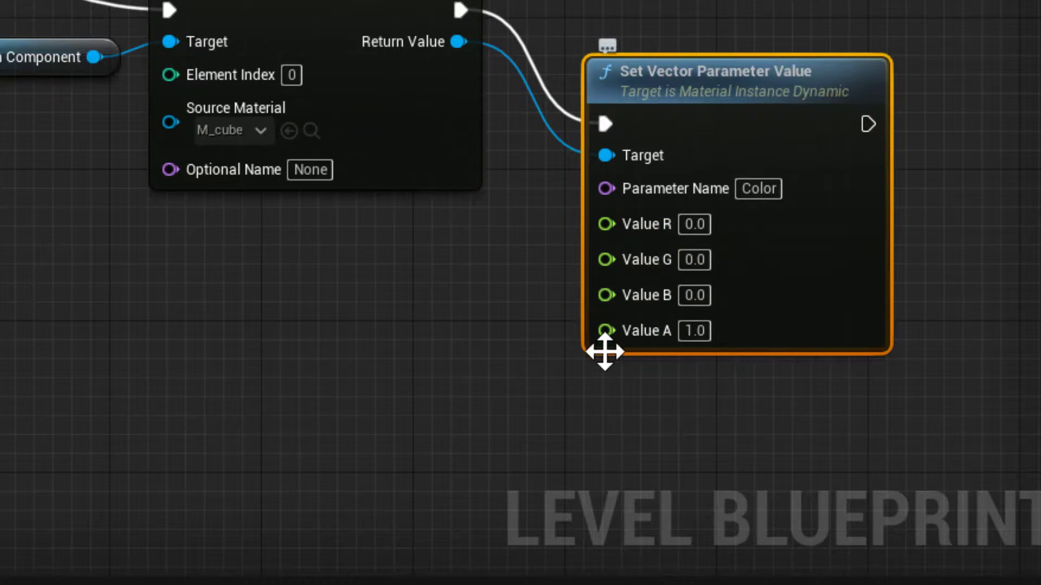
# - Add a Random Float node below Create Dynamic Material Instance and connect its Return Value to the Value R input
pyautogui.rightClick(270, 252)
pyautogui.write('rand')
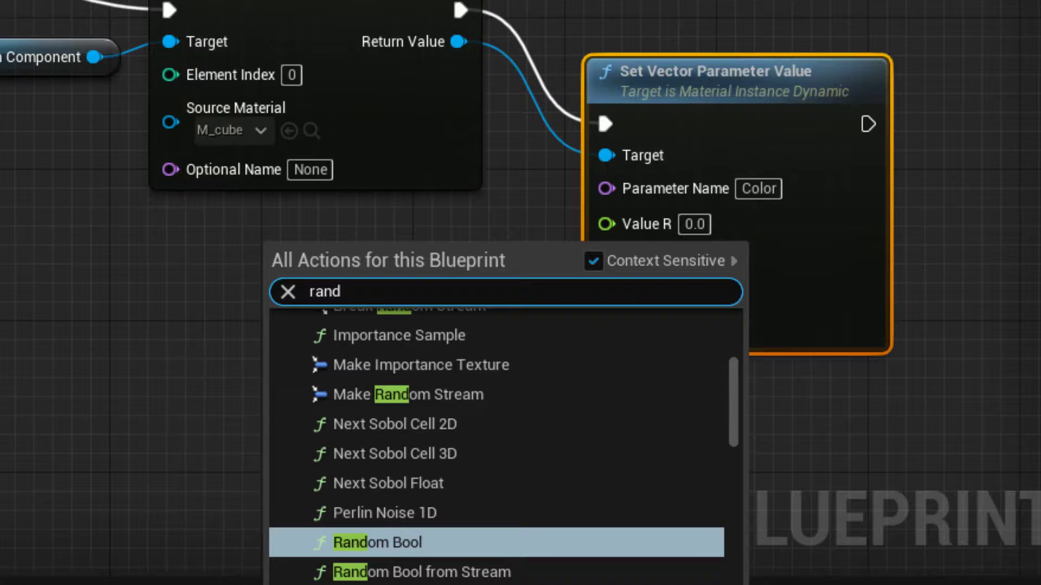
pyautogui.write('om')
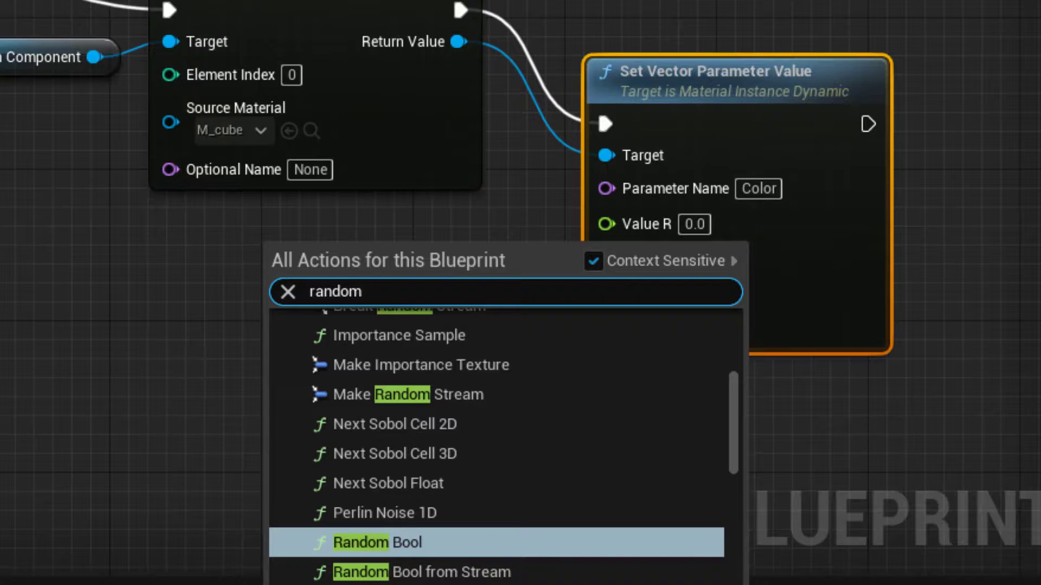
pyautogui.press('Down')
pyautogui.press('Down')
pyautogui.press('Down')
pyautogui.press('Down')
pyautogui.press('Return')
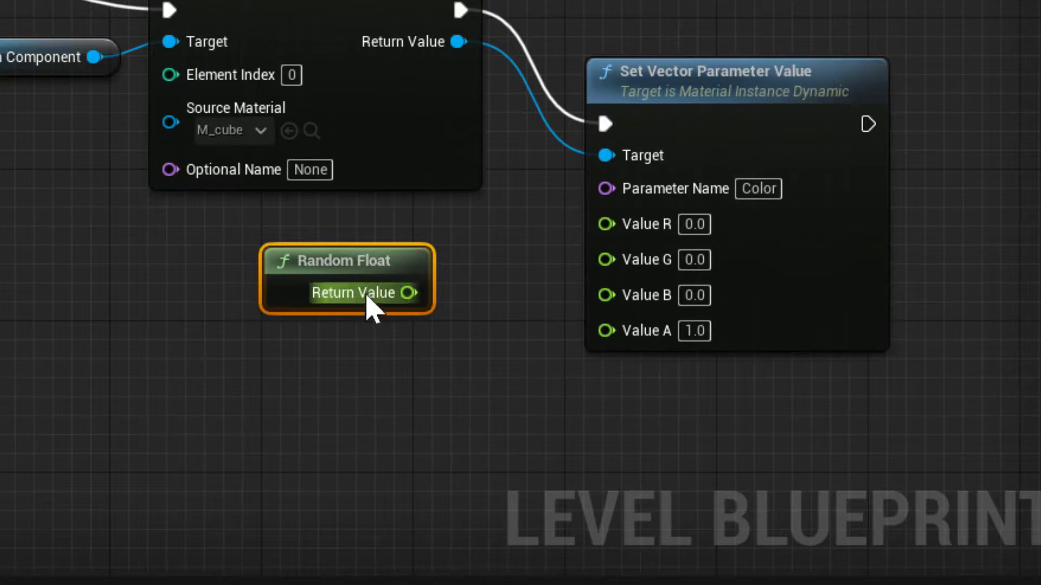
pyautogui.moveTo(354, 261); pyautogui.dragTo(315, 241)
pyautogui.moveTo(373, 274); pyautogui.dragTo(608, 233)
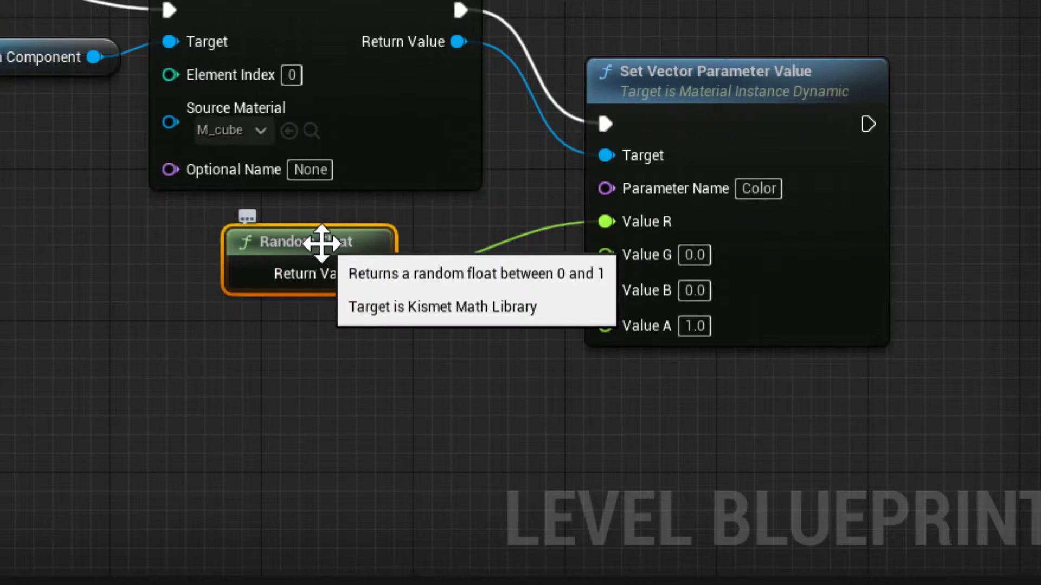
# - Duplicate the Random Float node twice, stack the copies below it, and connect them to Value G and Value B
pyautogui.hotkey('ctrl', 'w')
pyautogui.moveTo(388, 318); pyautogui.dragTo(326, 347)
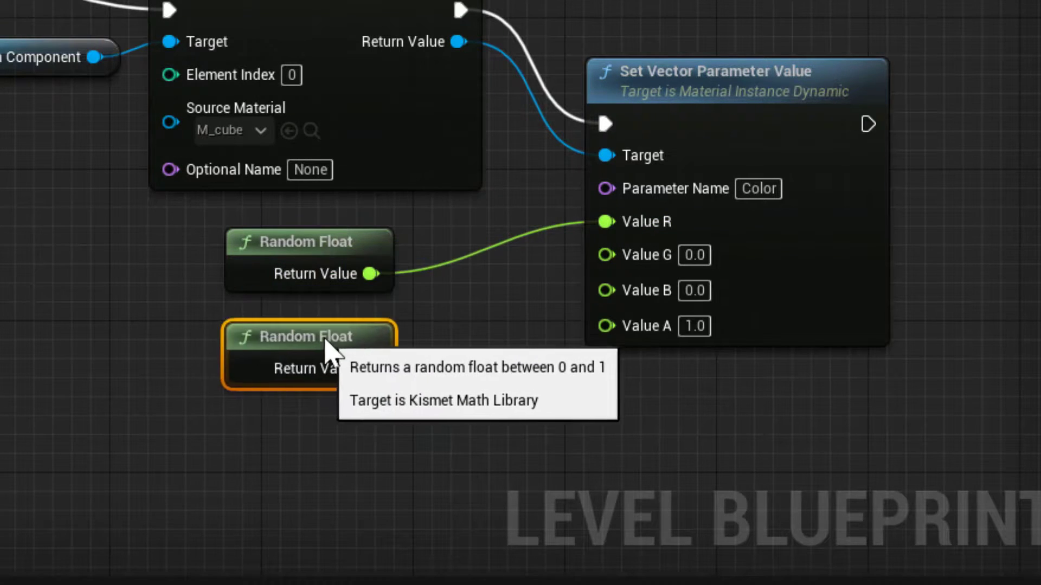
pyautogui.hotkey('ctrl', 'w')
pyautogui.moveTo(448, 357); pyautogui.dragTo(337, 425)
pyautogui.moveTo(372, 368); pyautogui.dragTo(606, 255)
pyautogui.moveTo(371, 444); pyautogui.dragTo(606, 285)
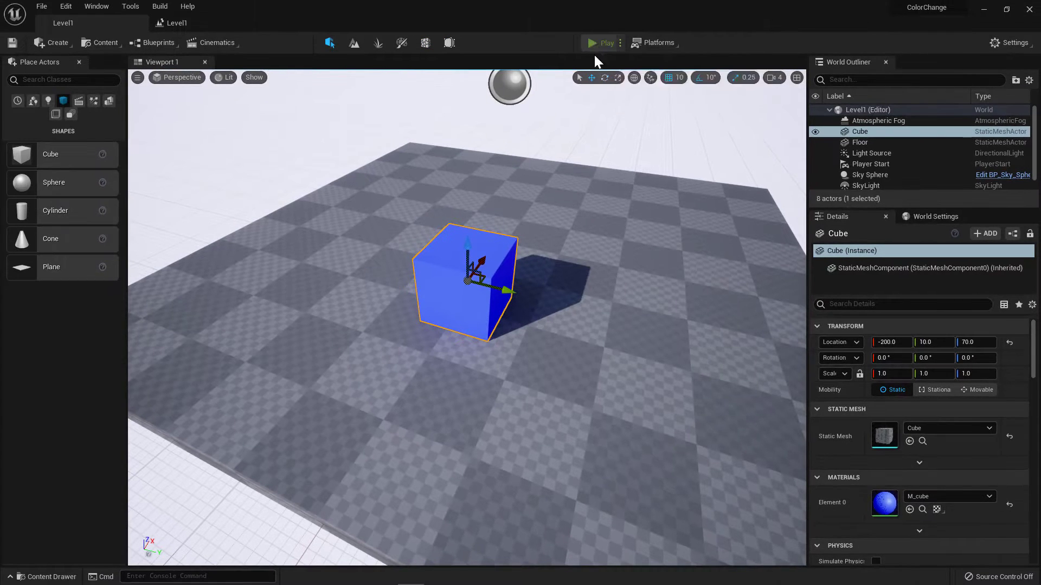
# - Play Level1 in the editor viewport to test the cube's colour change
pyautogui.click(598, 45)
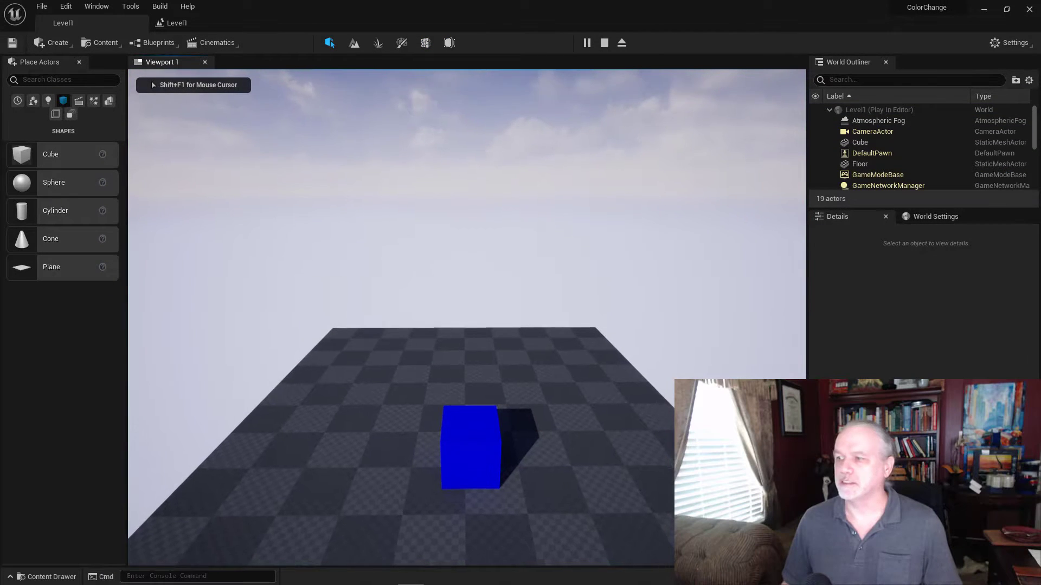